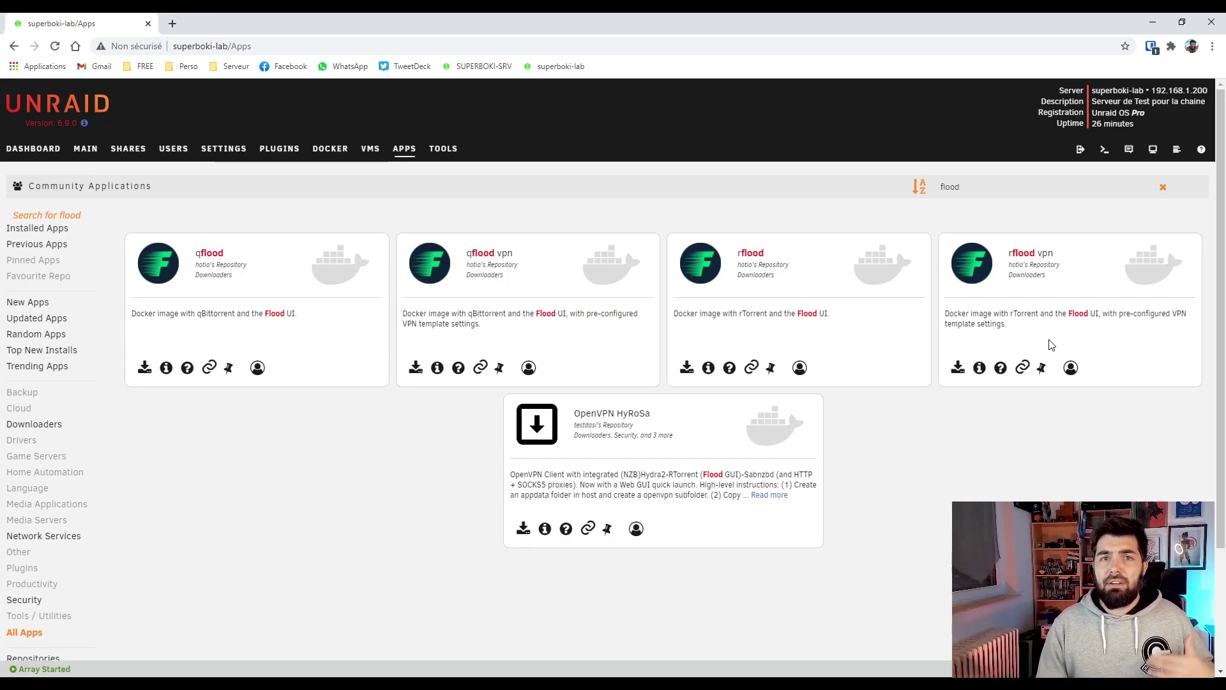
Step: Start installing the rflood vpn app from hotio's repository using the Default branch
click(957, 367)
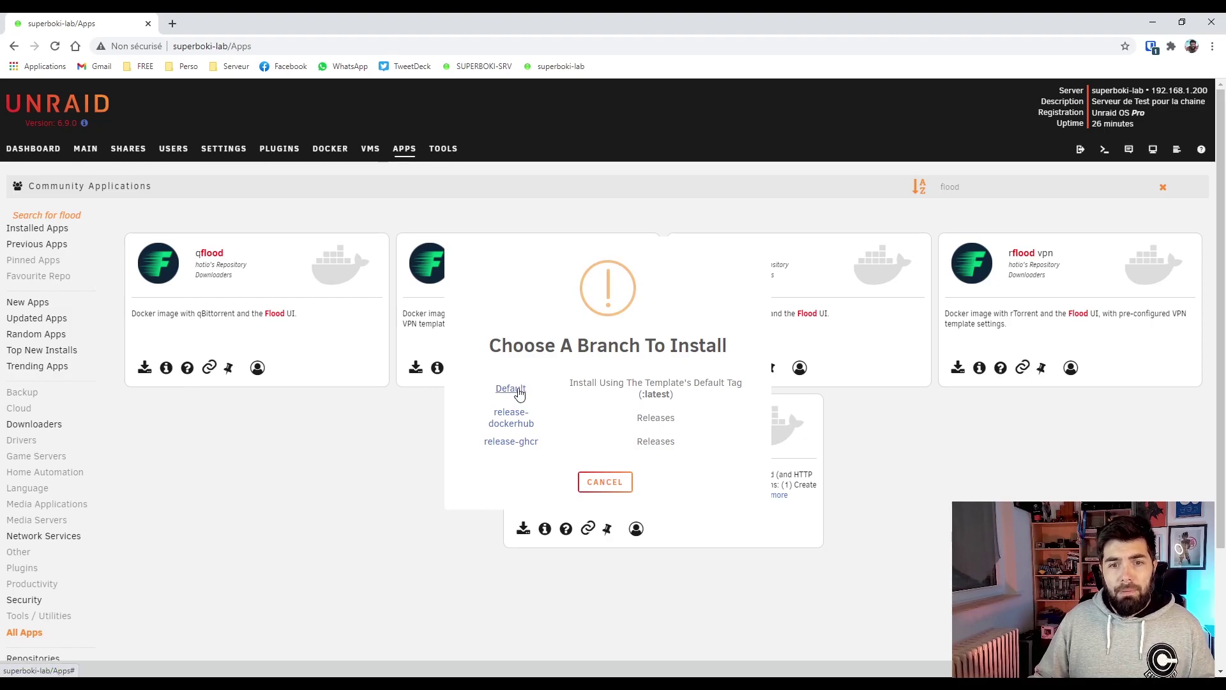
click(520, 391)
click(499, 224)
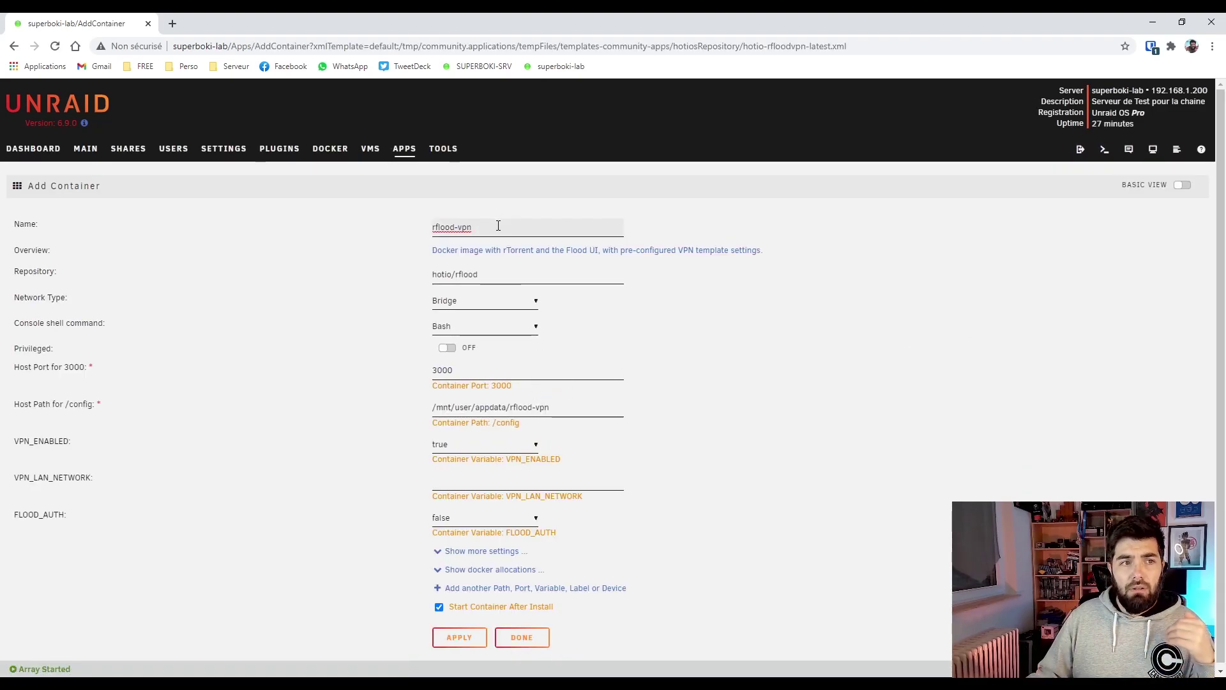
Step: Set the rflood-vpn container's network type to Custom : sblab
click(462, 304)
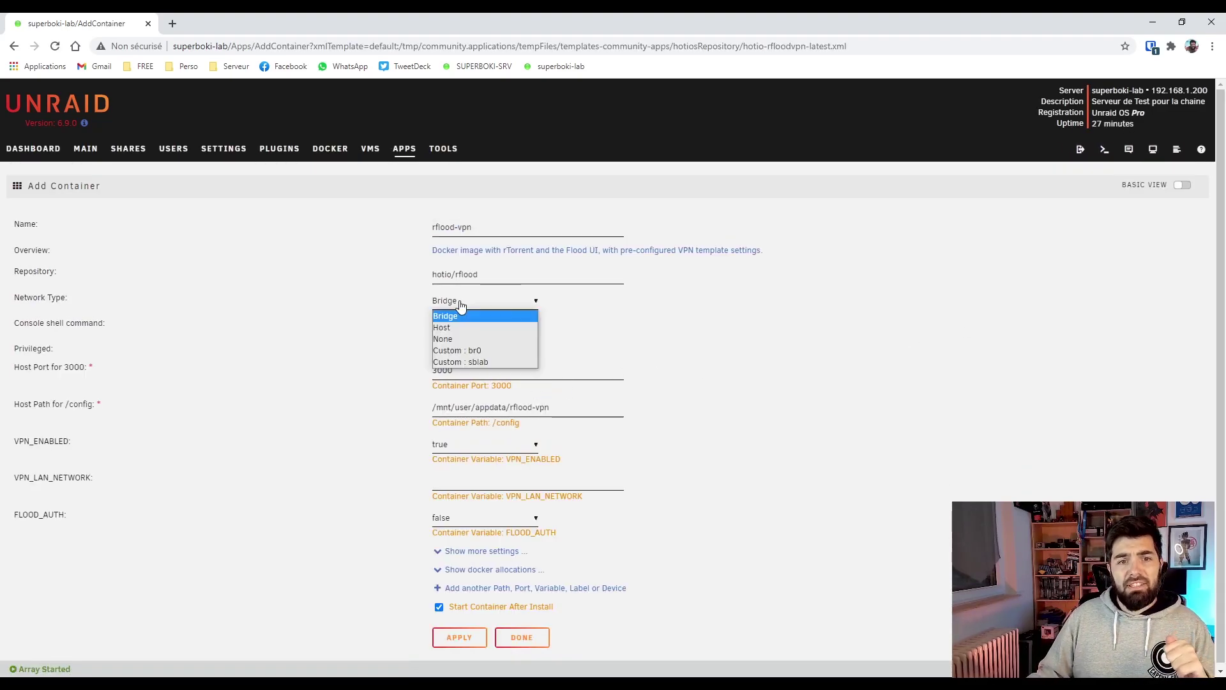
click(479, 363)
click(471, 401)
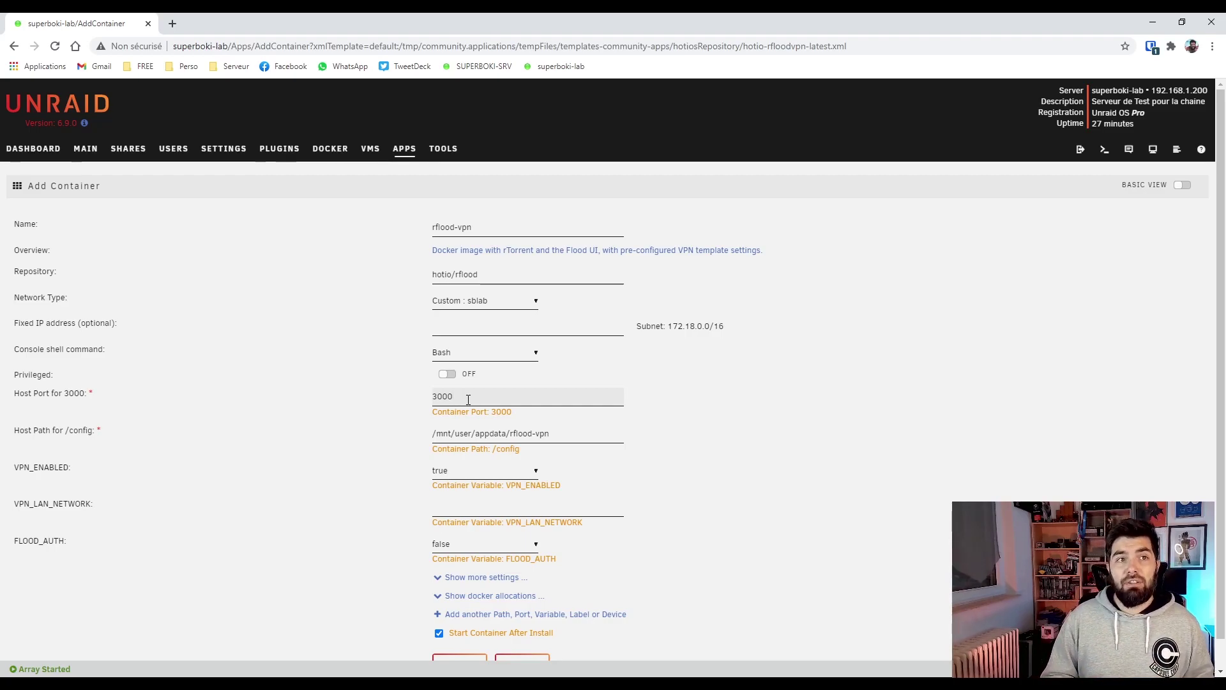
Step: Expand the container's additional settings and review the VPN_CONF, VPN_ADDITIONAL_PORTS, PUID, PGID and UMASK variables
scroll(41, 410, down, 1)
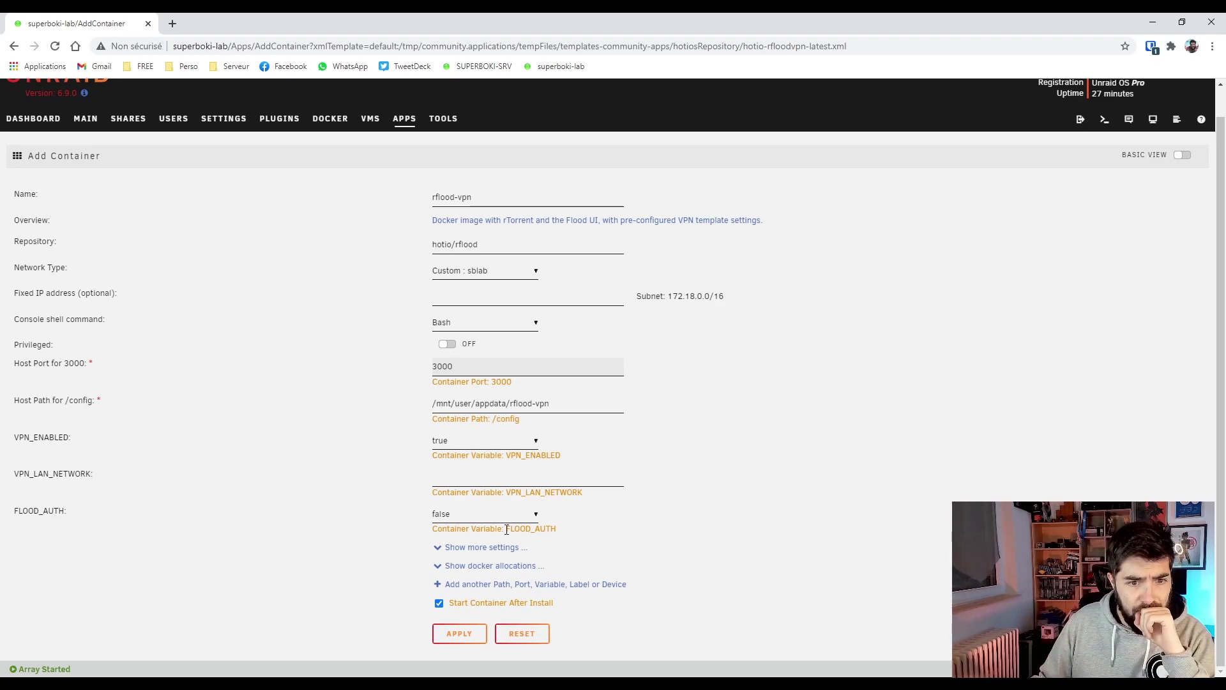
click(476, 548)
scroll(570, 472, down, 1)
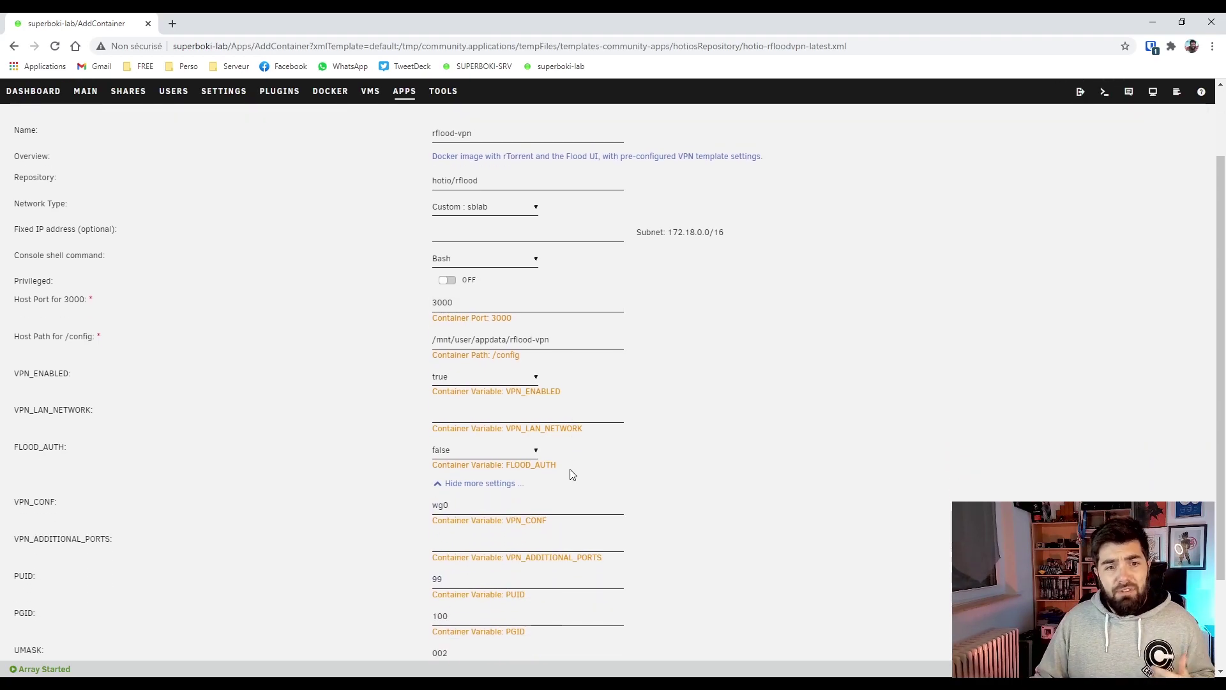
scroll(570, 469, down, 2)
scroll(571, 461, up, 1)
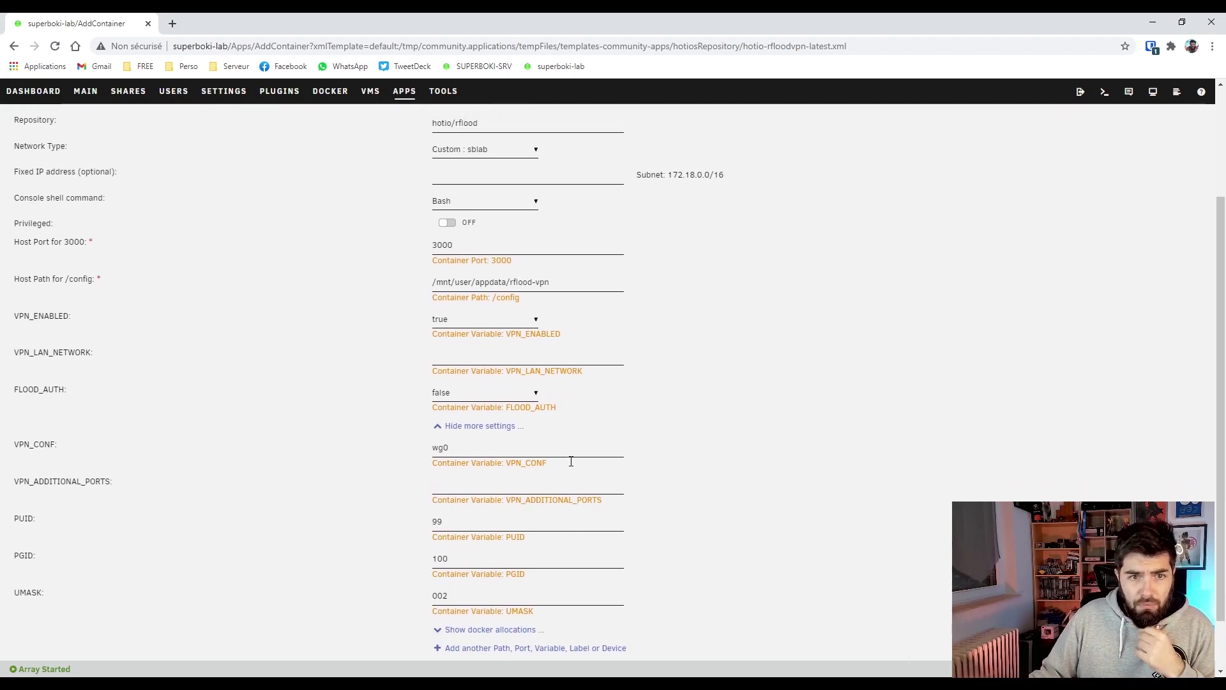
Step: Add a path configuration named /DOWNLOADS with container path /DOWNLOADS and host path /mnt/user/MEDIAS-VPN/
click(456, 356)
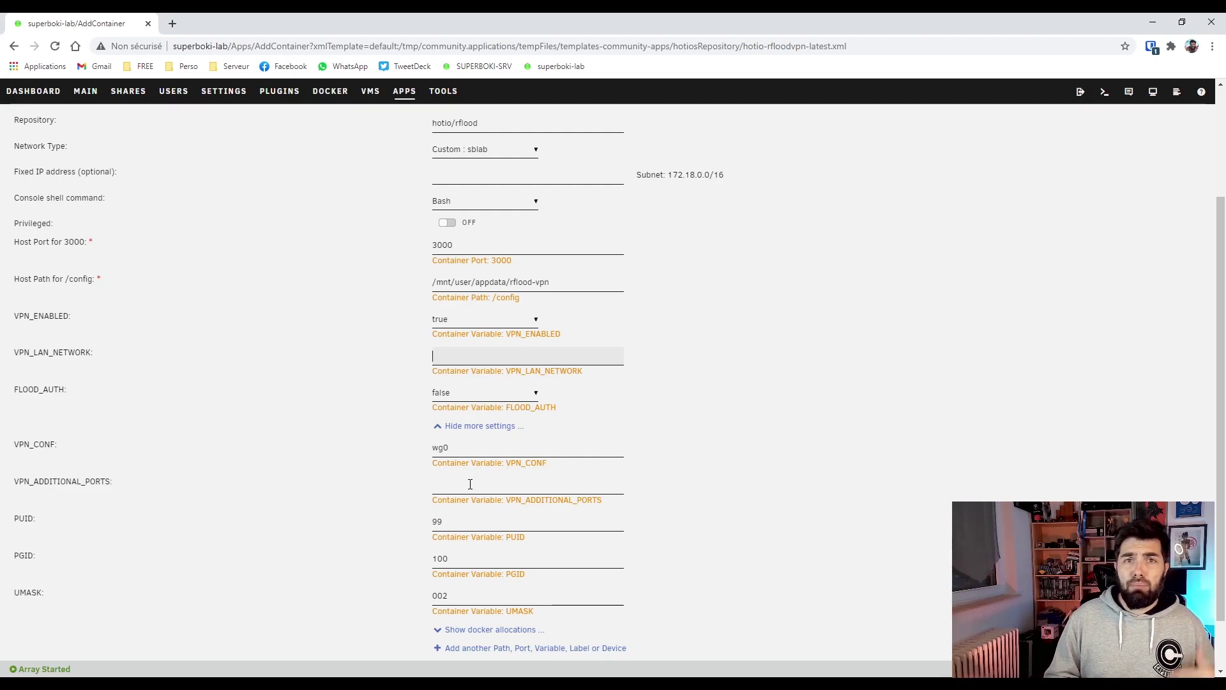
scroll(498, 485, down, 1)
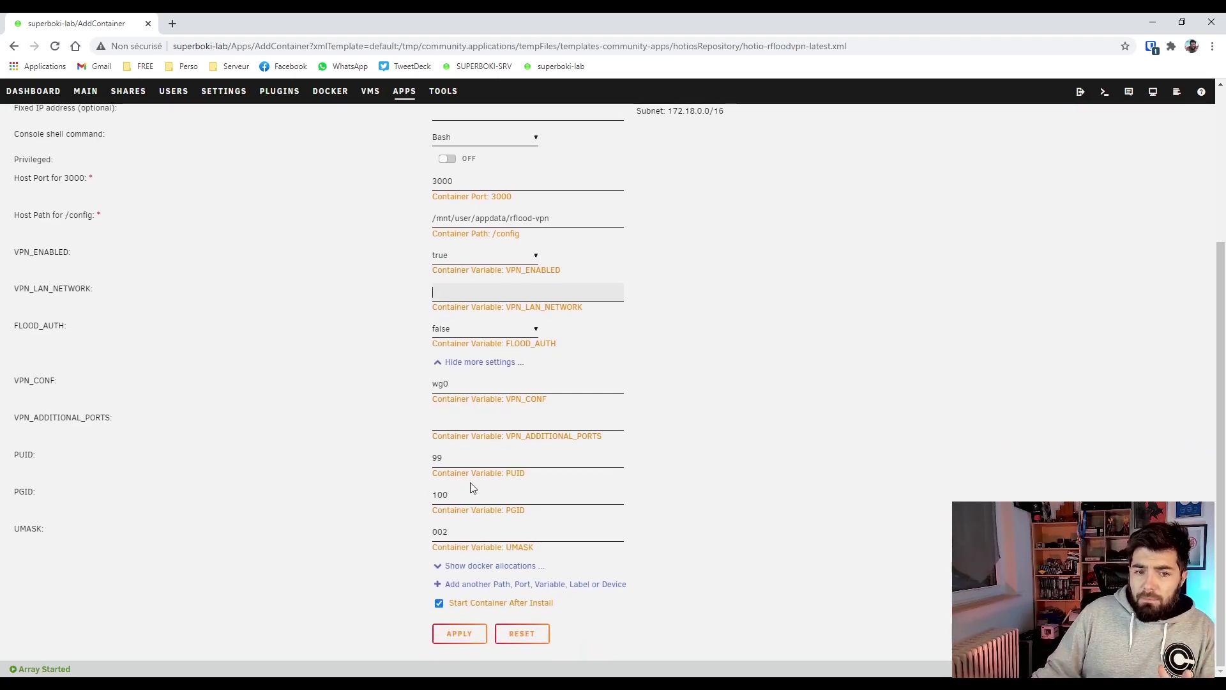
scroll(537, 489, up, 2)
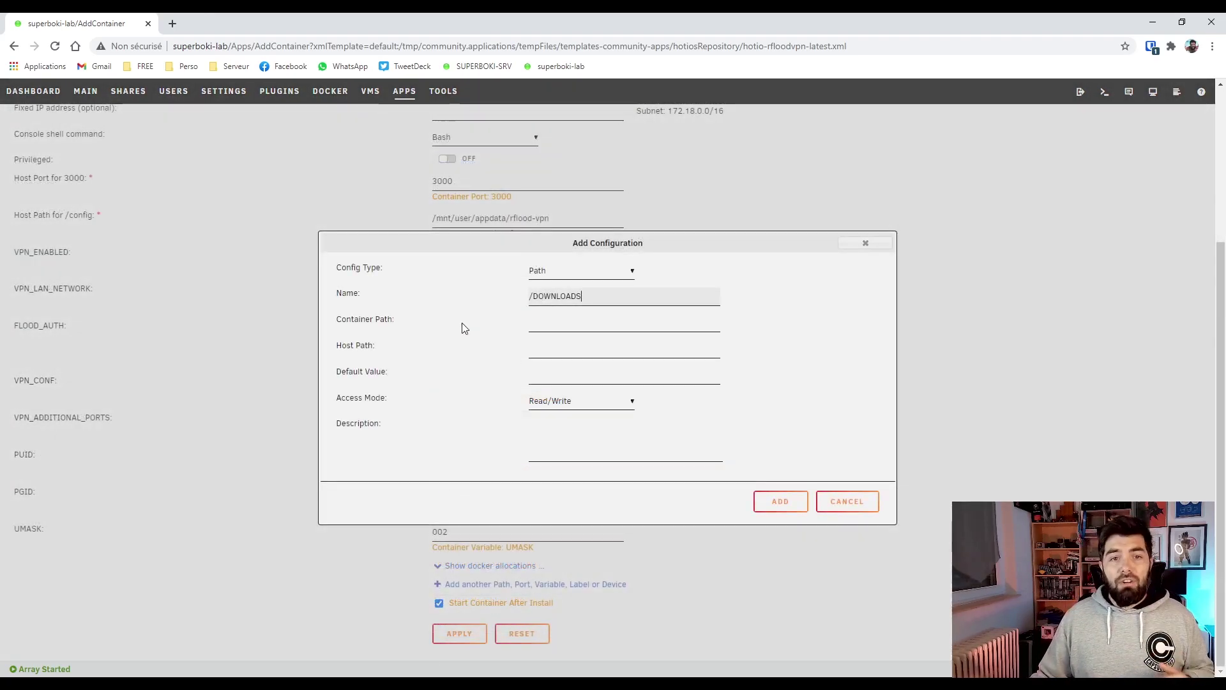
drag(594, 295, 476, 295)
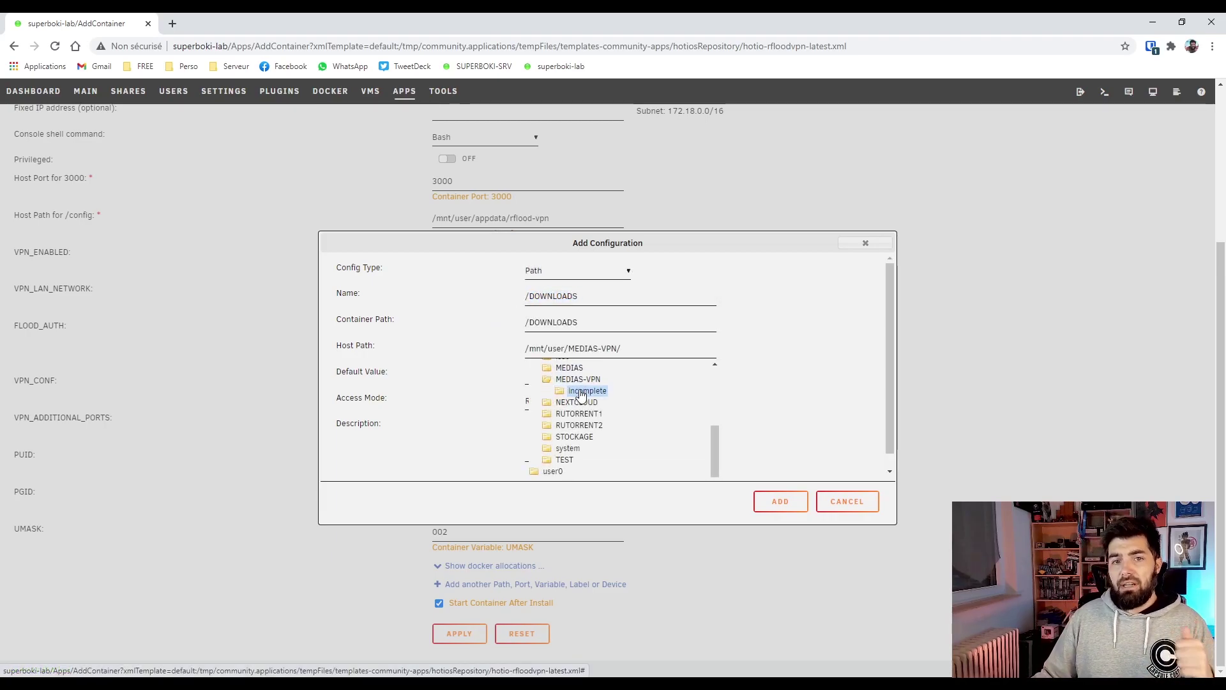
click(790, 504)
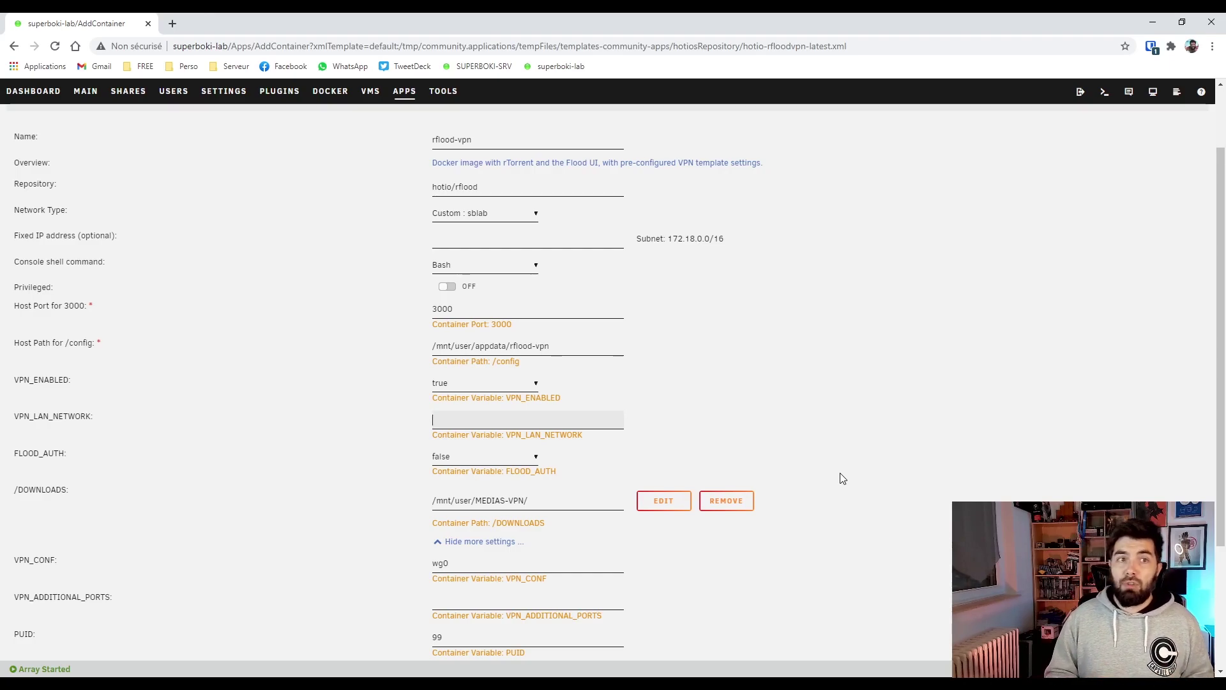
Step: Set VPN_LAN_NETWORK to 192.168.1.0/24 and apply the template to install the container
text(192.168.1.0/24)
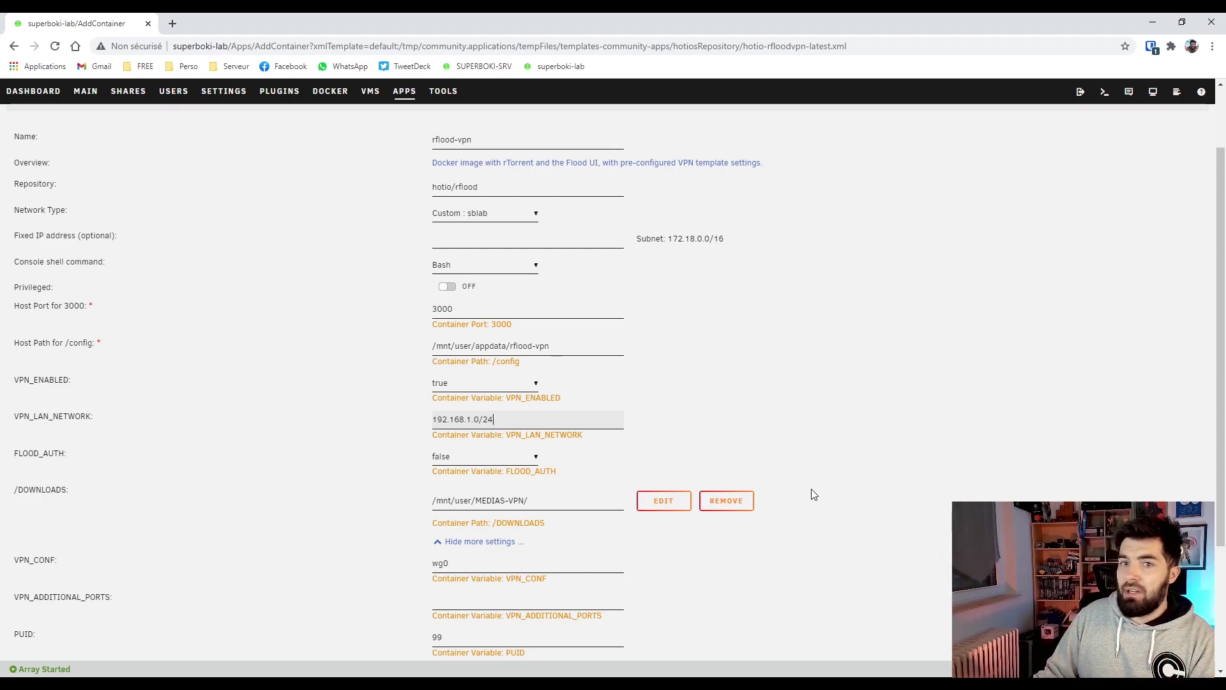
scroll(812, 488, up, 2)
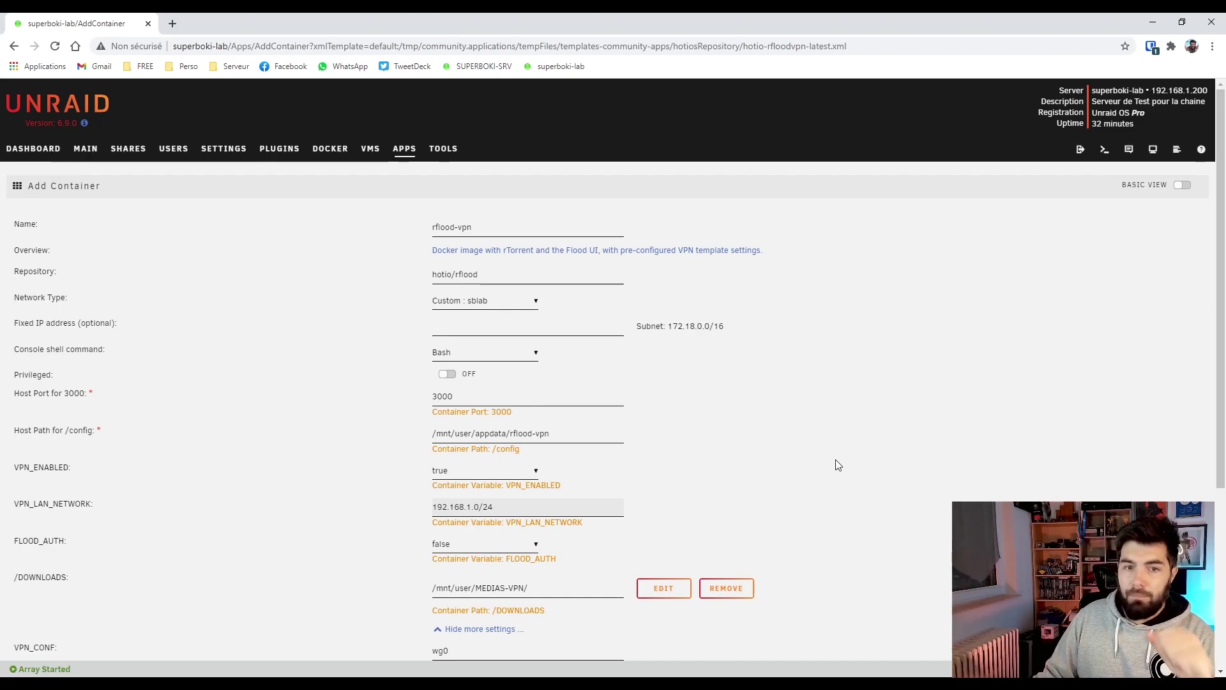
scroll(834, 457, down, 4)
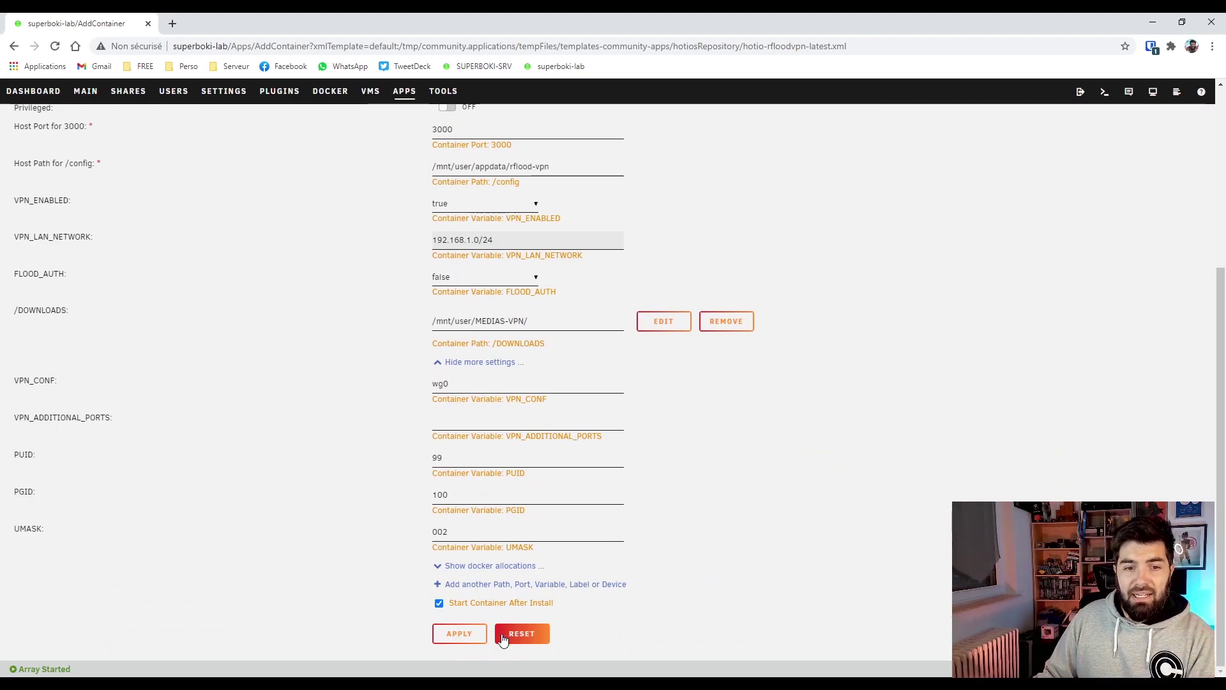
click(461, 634)
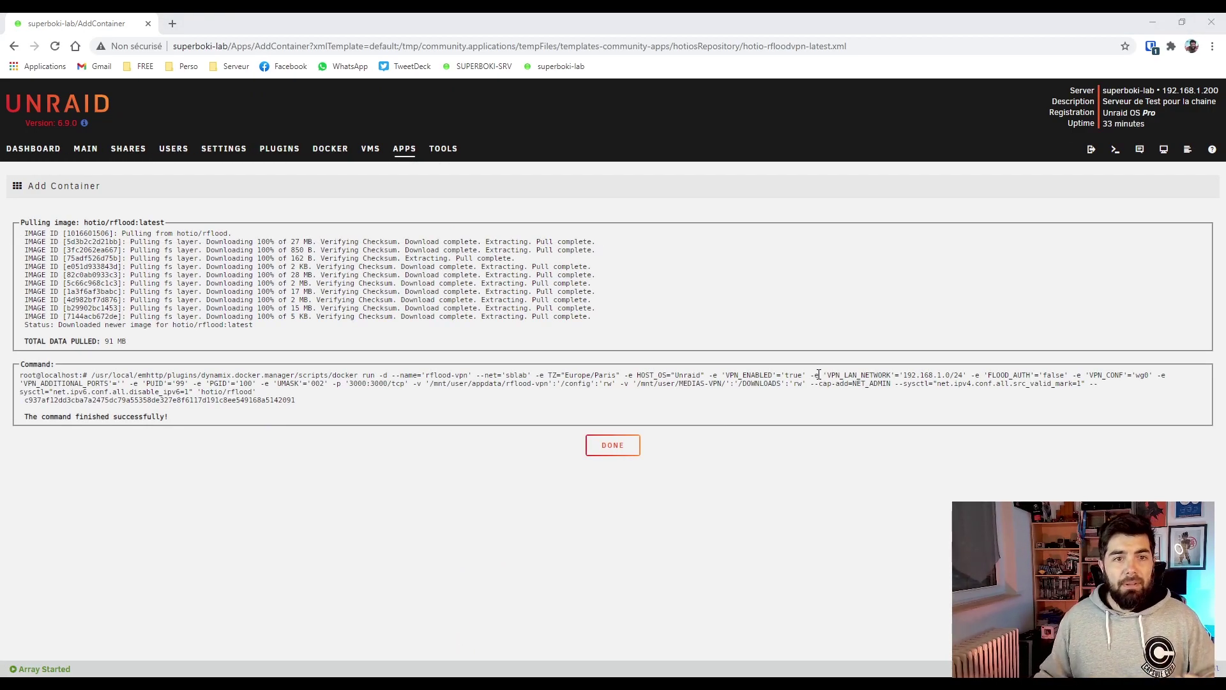
click(588, 449)
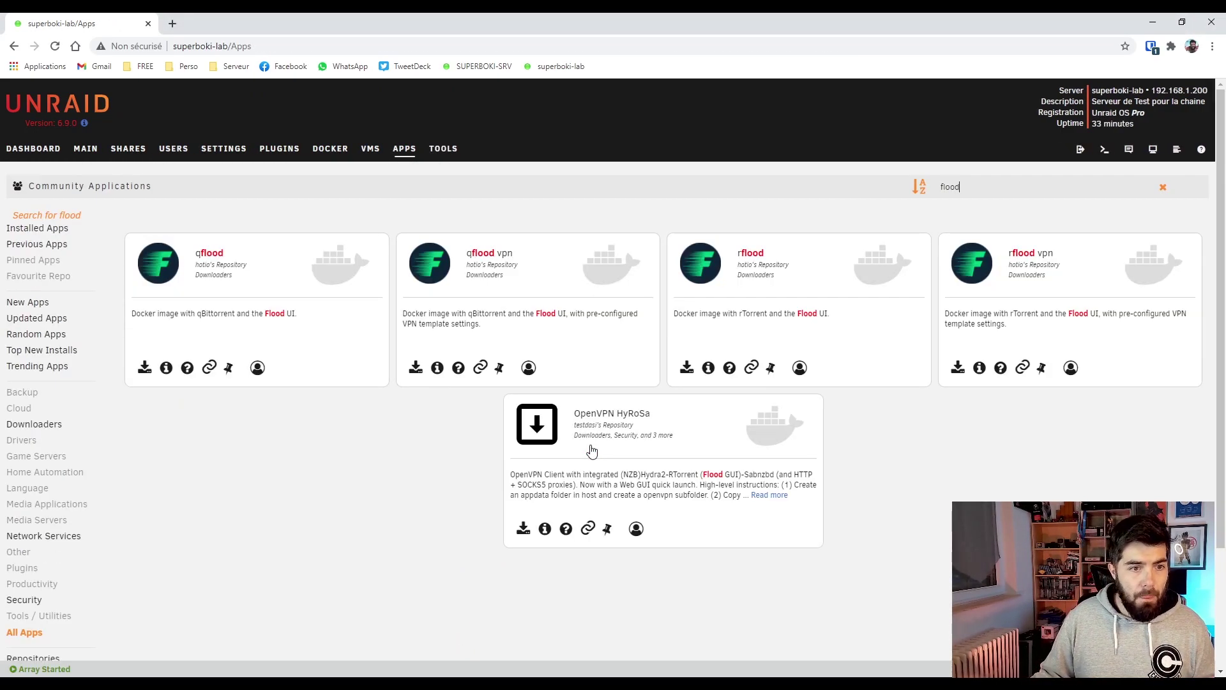
Step: Go to the Docker containers list, and examine the Address, DNS, Endpoint and AllowedIPs entries of wg0-client-test.conf in Notepad
click(331, 148)
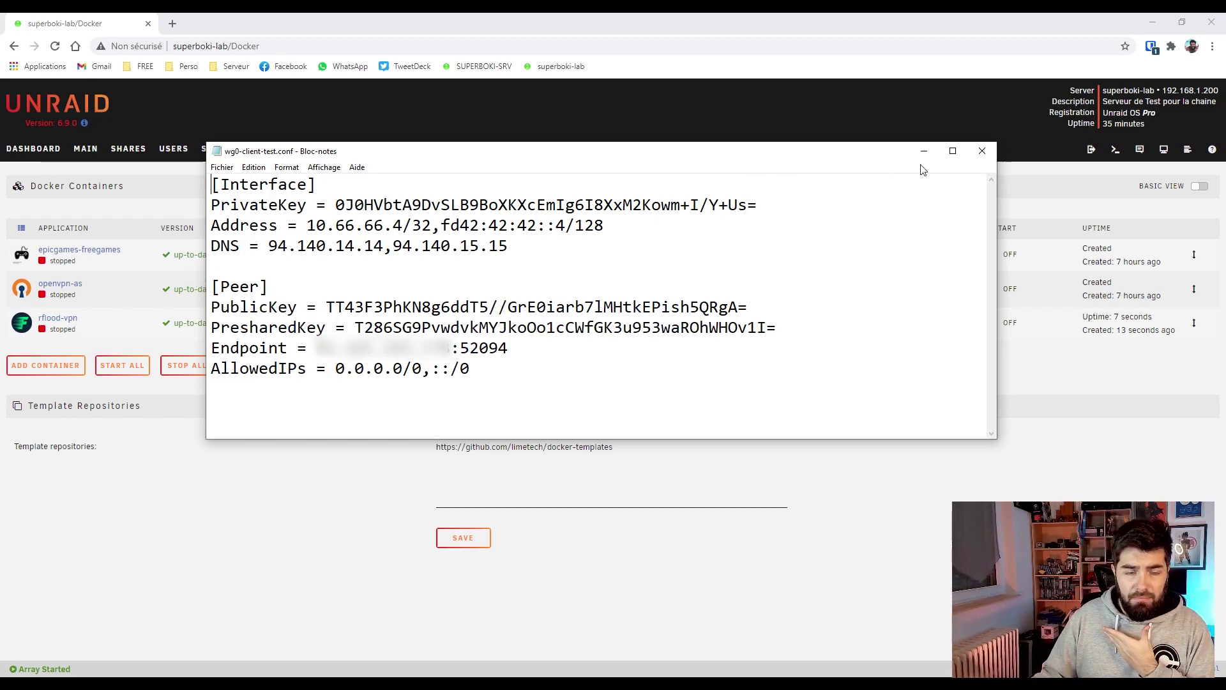
drag(308, 226, 619, 225)
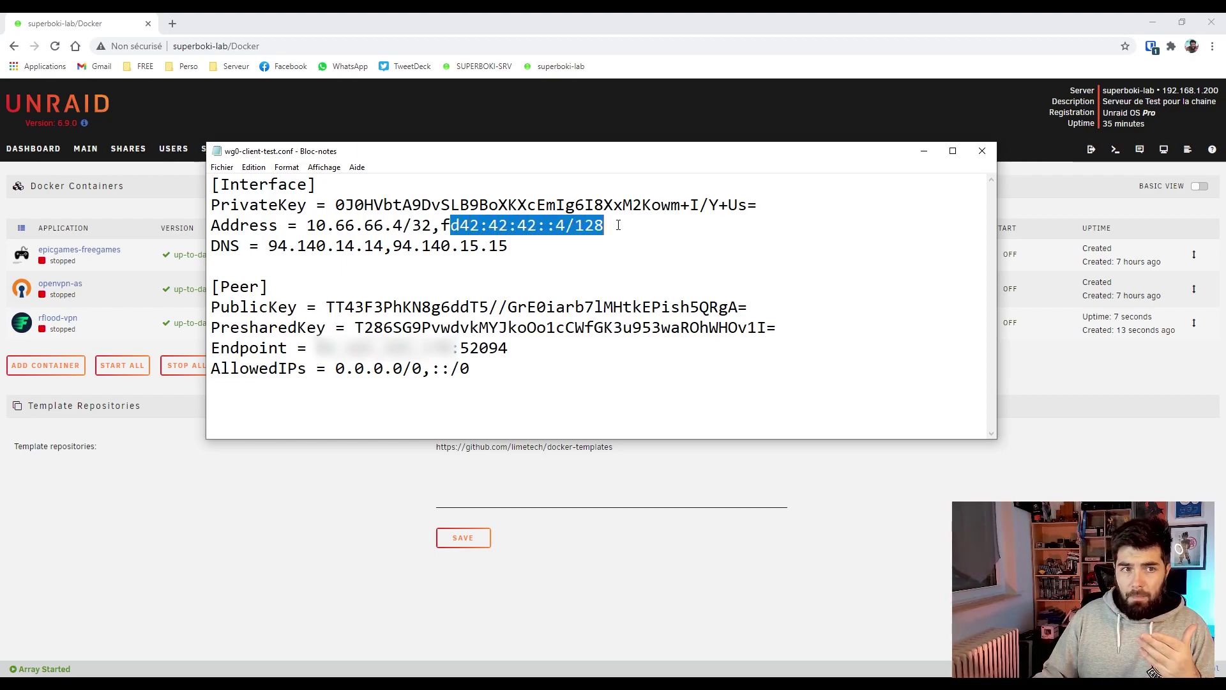
drag(269, 245, 534, 244)
click(512, 298)
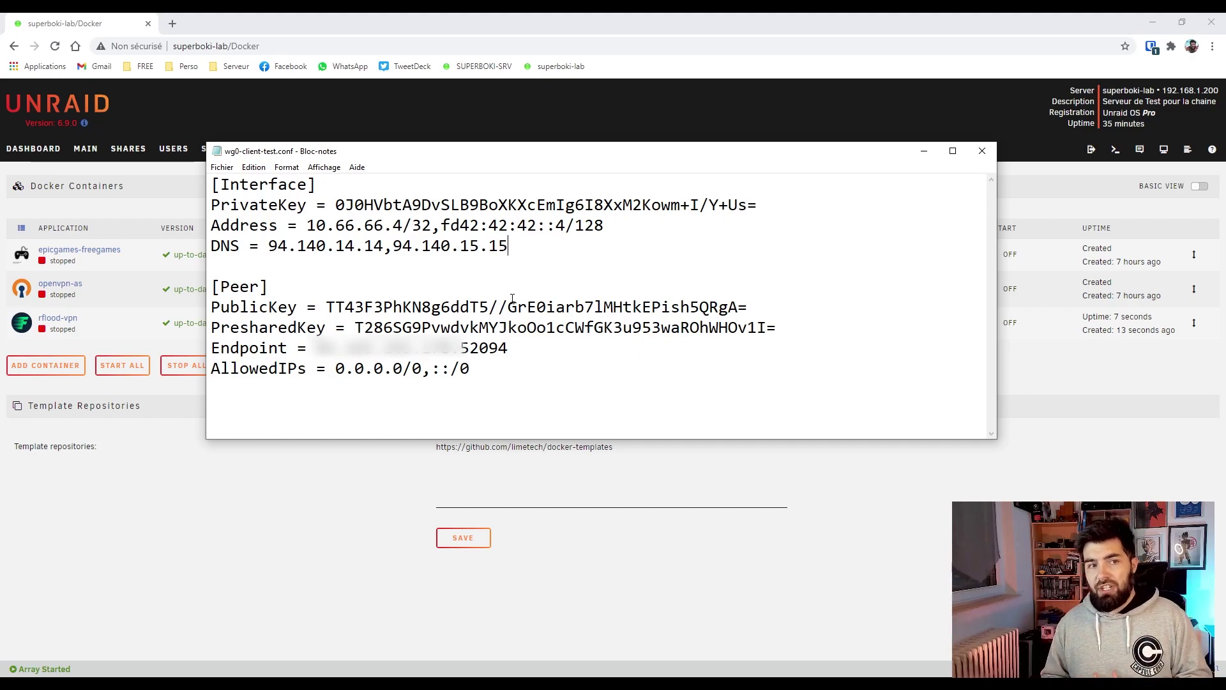
click(316, 347)
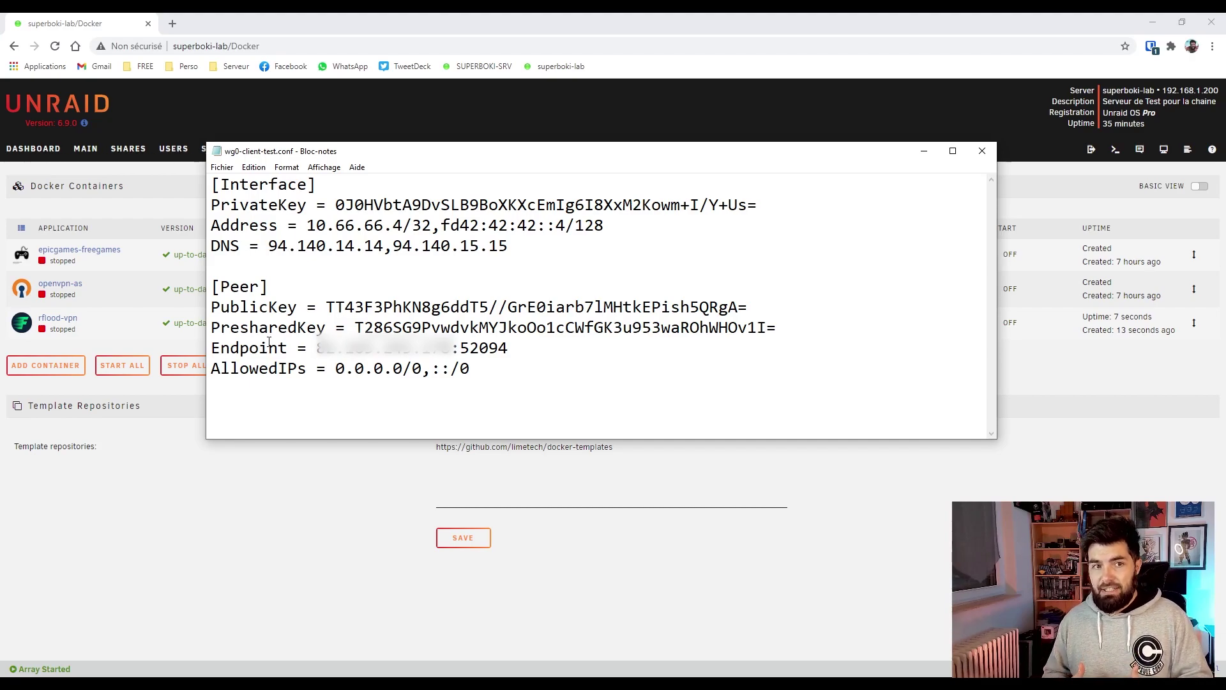
drag(354, 377, 462, 372)
click(509, 372)
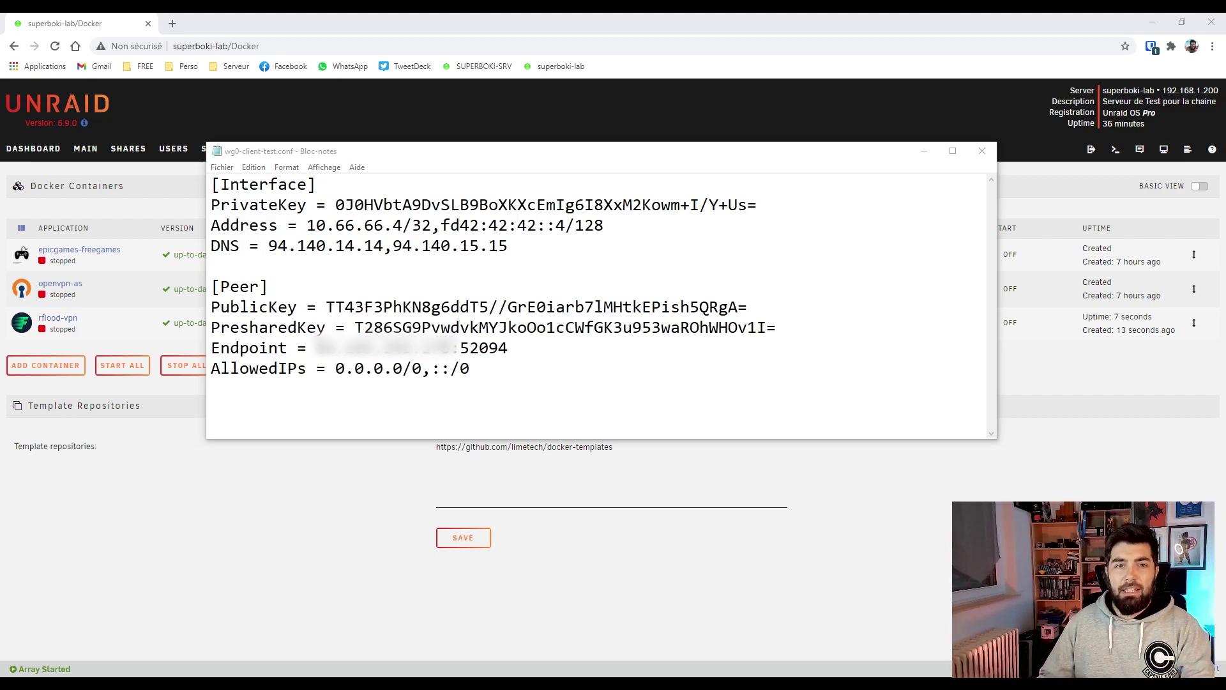
Step: Remove the IPv6 part from the Address line of the WireGuard configuration, keeping only 10.66.66.4/32
drag(433, 226, 617, 223)
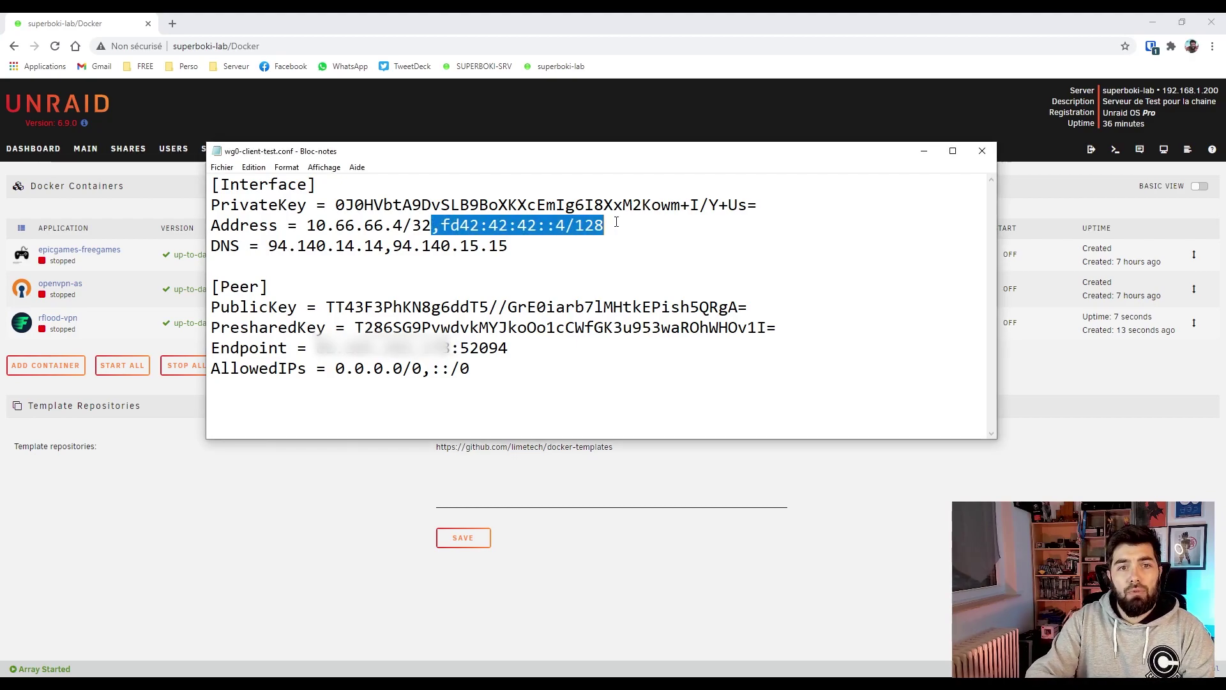
key(Return)
key(BackSpace)
key(BackSpace)
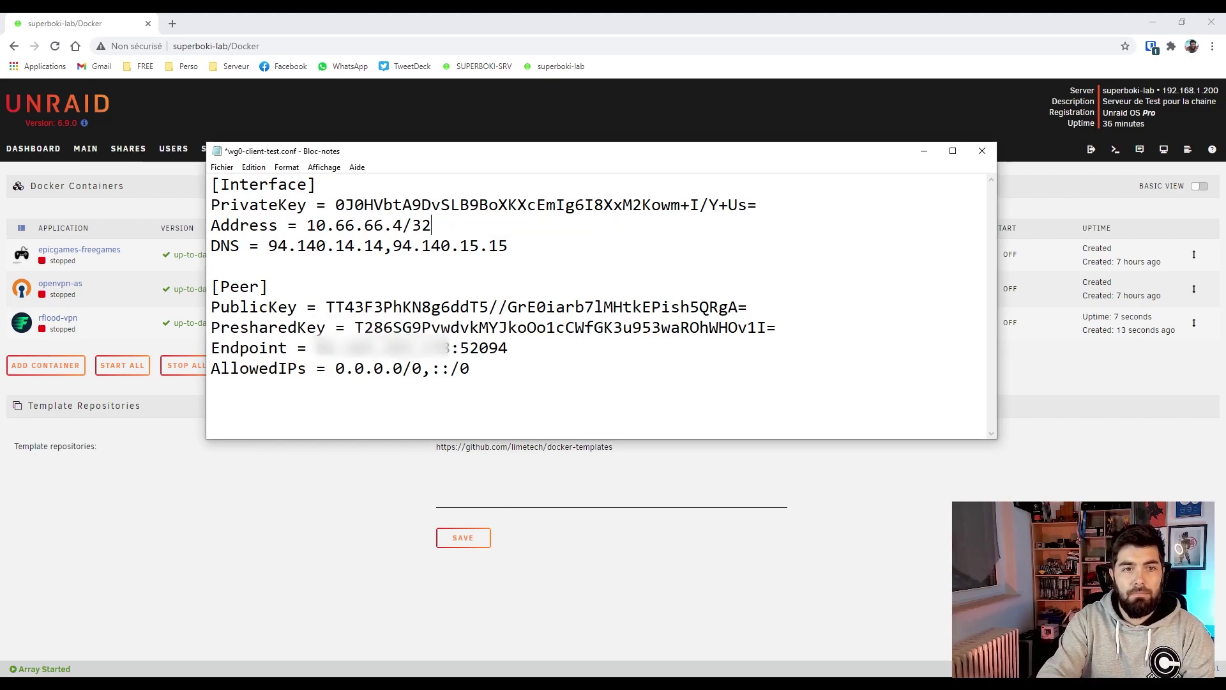
text(2)
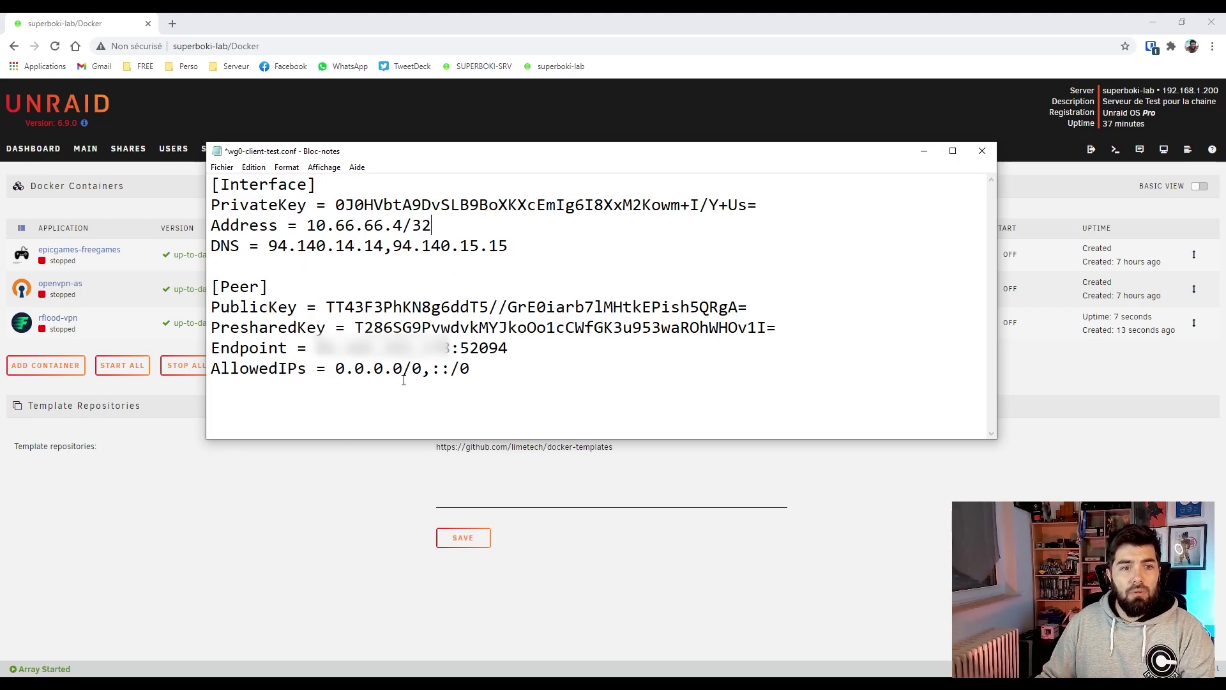
Step: Remove the IPv6 range ::/0 from the AllowedIPs line, keeping 0.0.0.0/0, and save the file
drag(403, 369, 513, 368)
click(513, 368)
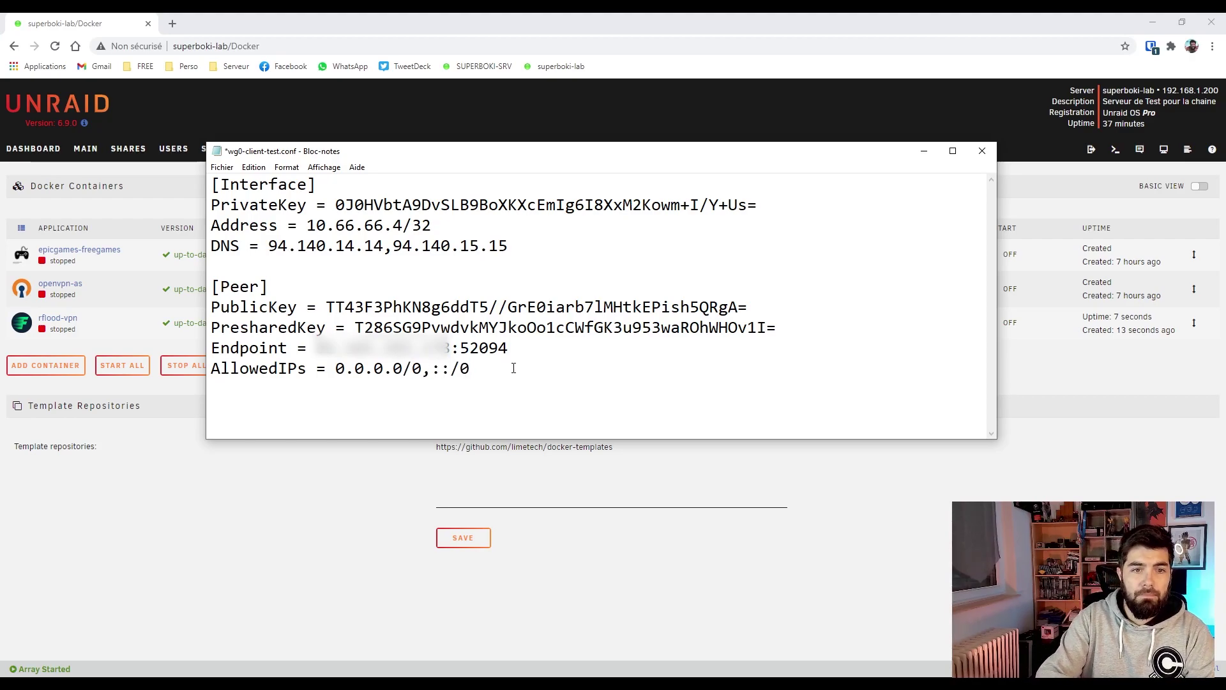
key(BackSpace)
key(BackSpace)
key(BackSpace)
key(BackSpace)
key(BackSpace)
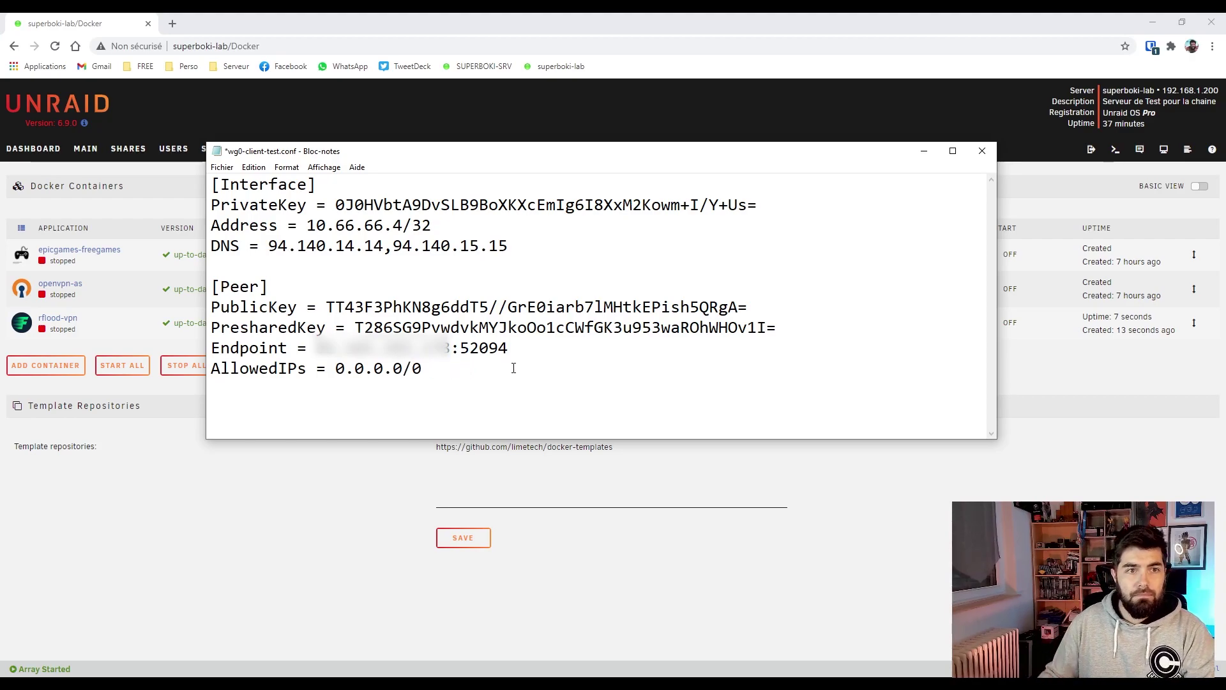
key(ctrl+s)
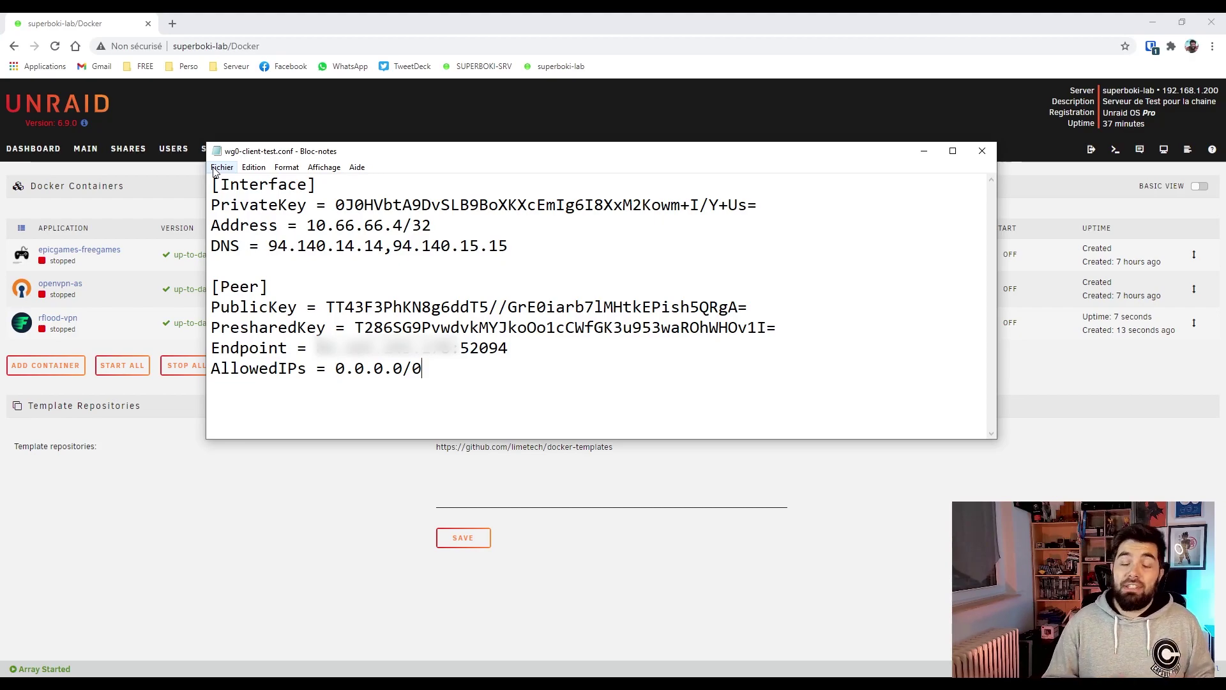
Step: Save a copy of the WireGuard configuration to the desktop as wg0.conf
key(ctrl+shift+s)
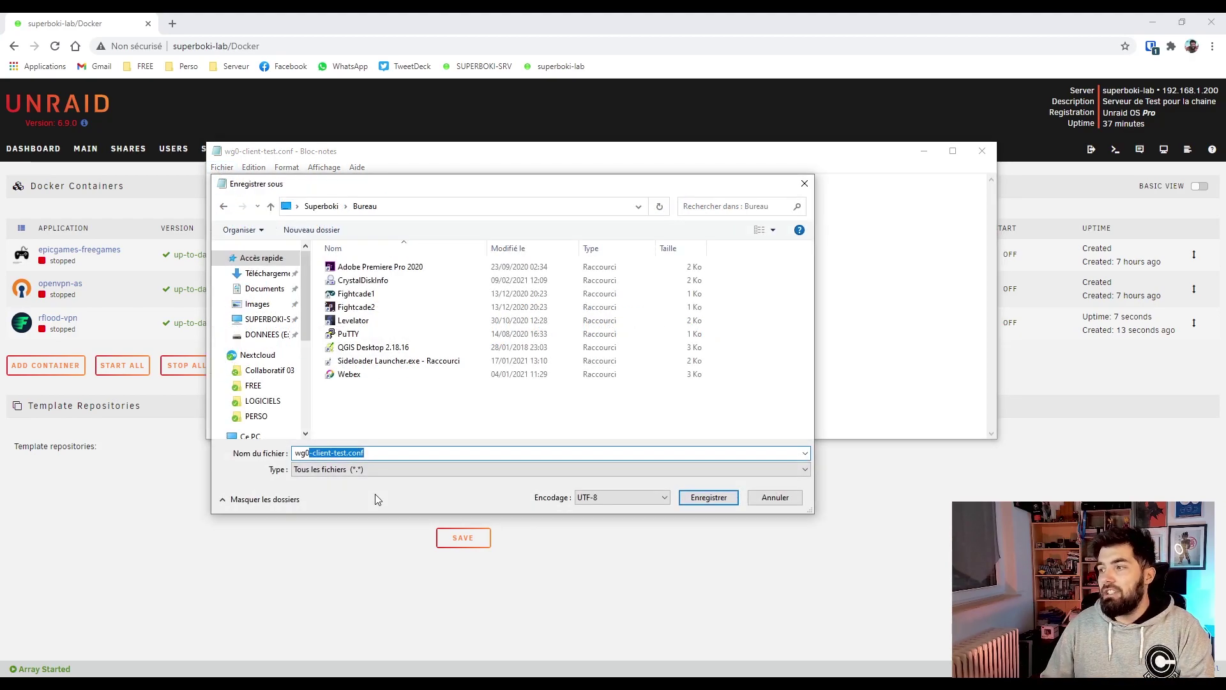
click(348, 473)
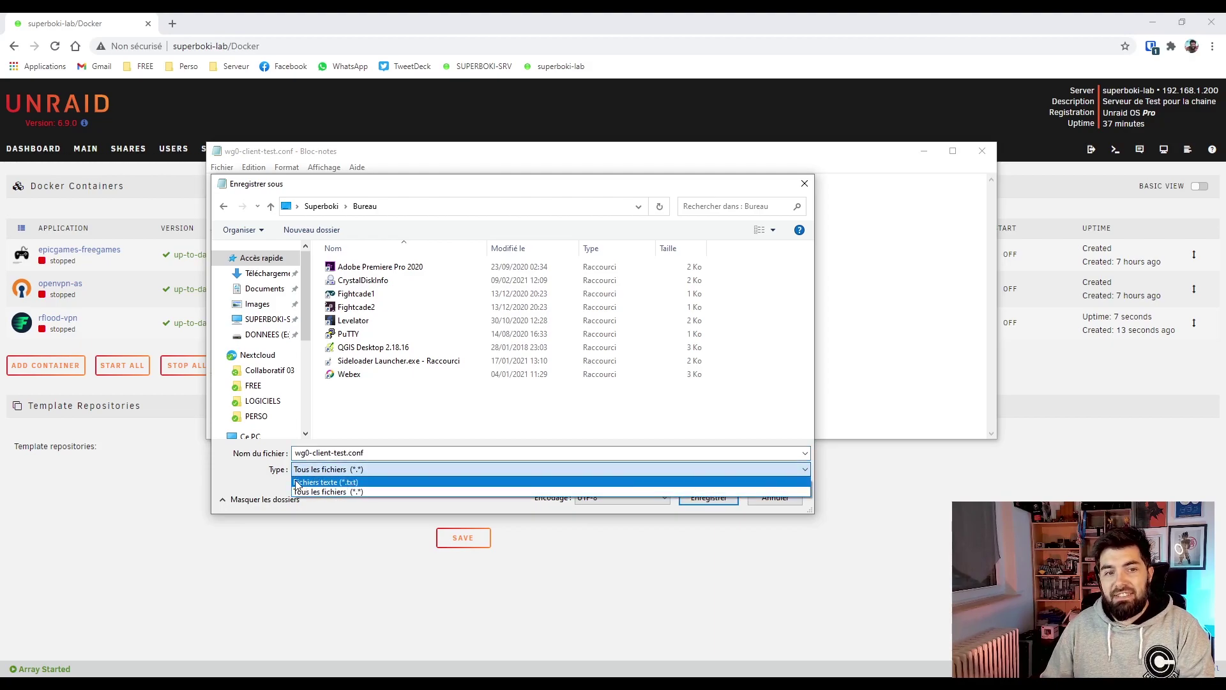
click(266, 479)
click(348, 452)
drag(348, 452, 313, 453)
key(BackSpace)
key(Return)
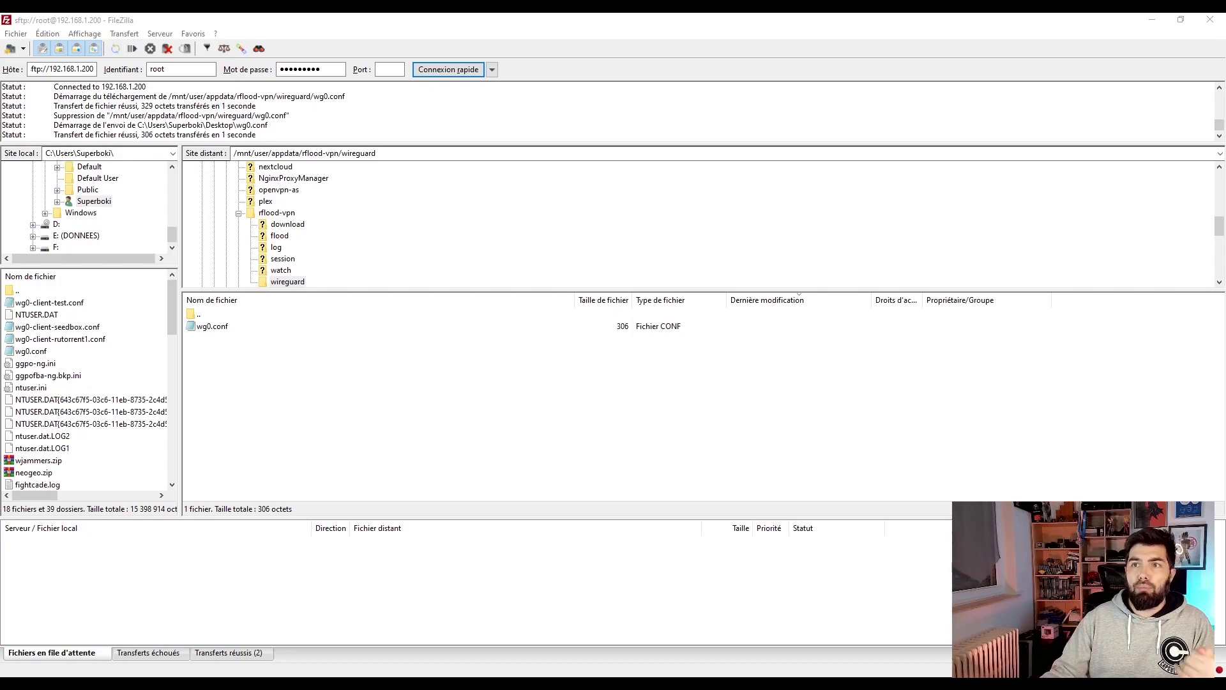
Step: Quit FileZilla and confirm closing it despite the files still being edited
click(1210, 19)
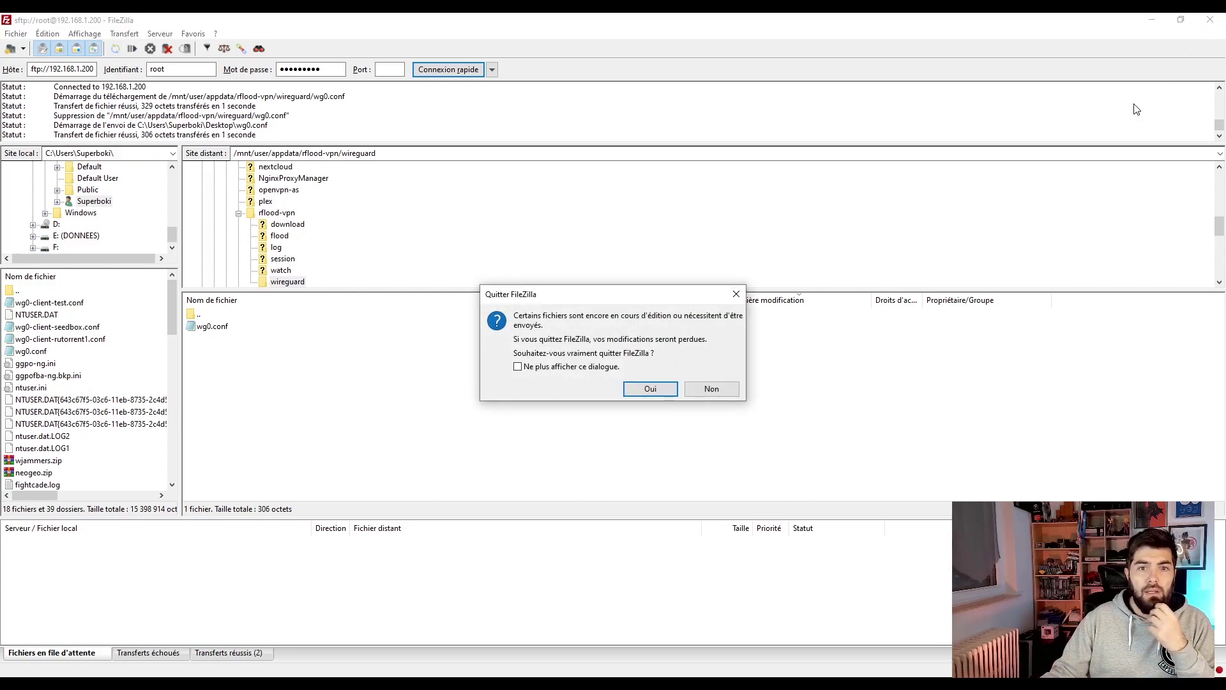
click(650, 389)
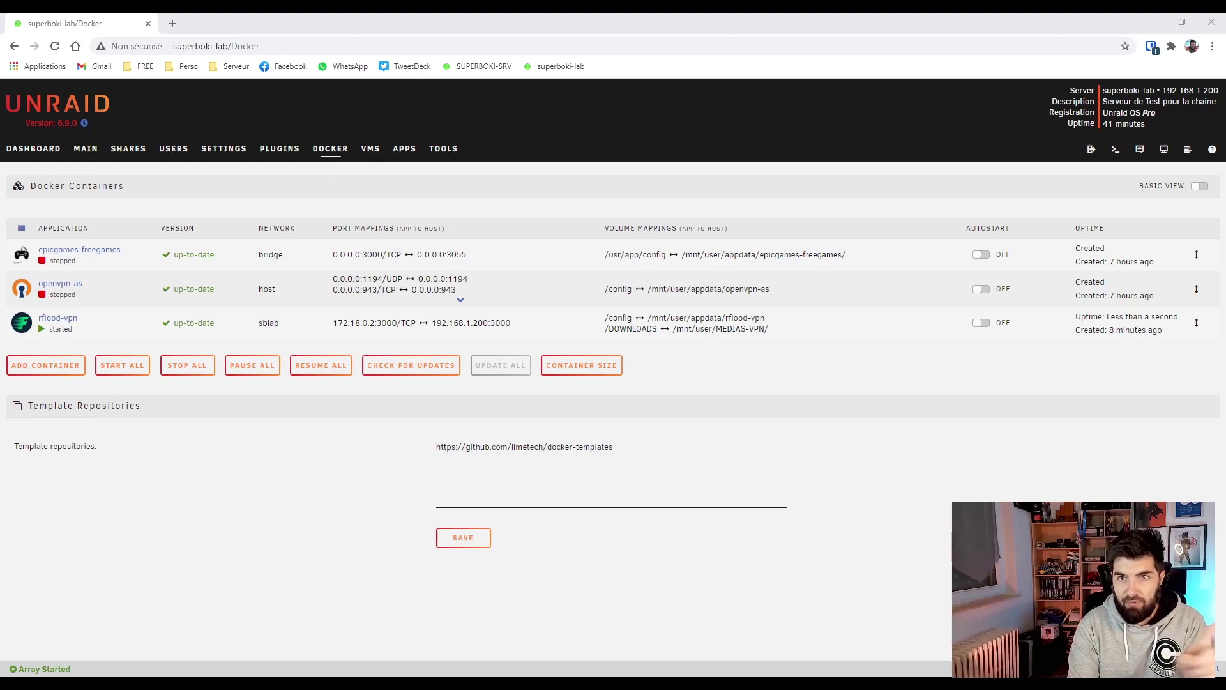
Step: Open the rflood-vpn container's web interface and look over the download section of TorGuard's Check My Torrent IP page
click(21, 323)
click(45, 352)
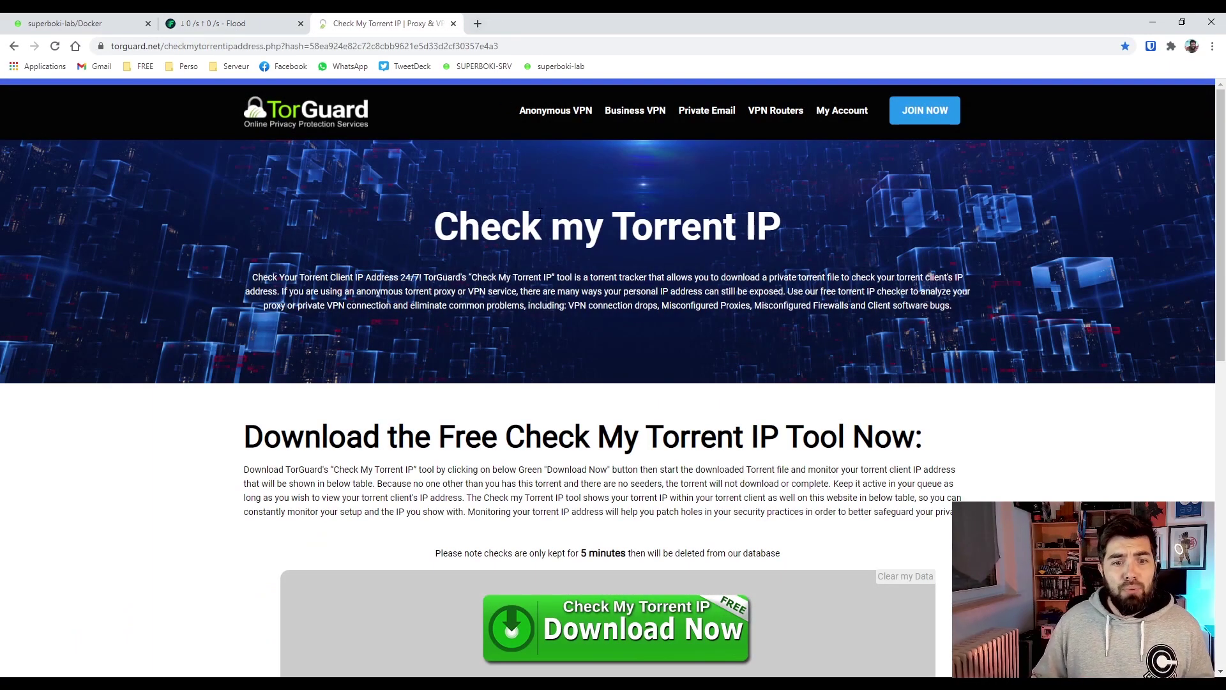
scroll(553, 249, down, 5)
scroll(581, 364, up, 2)
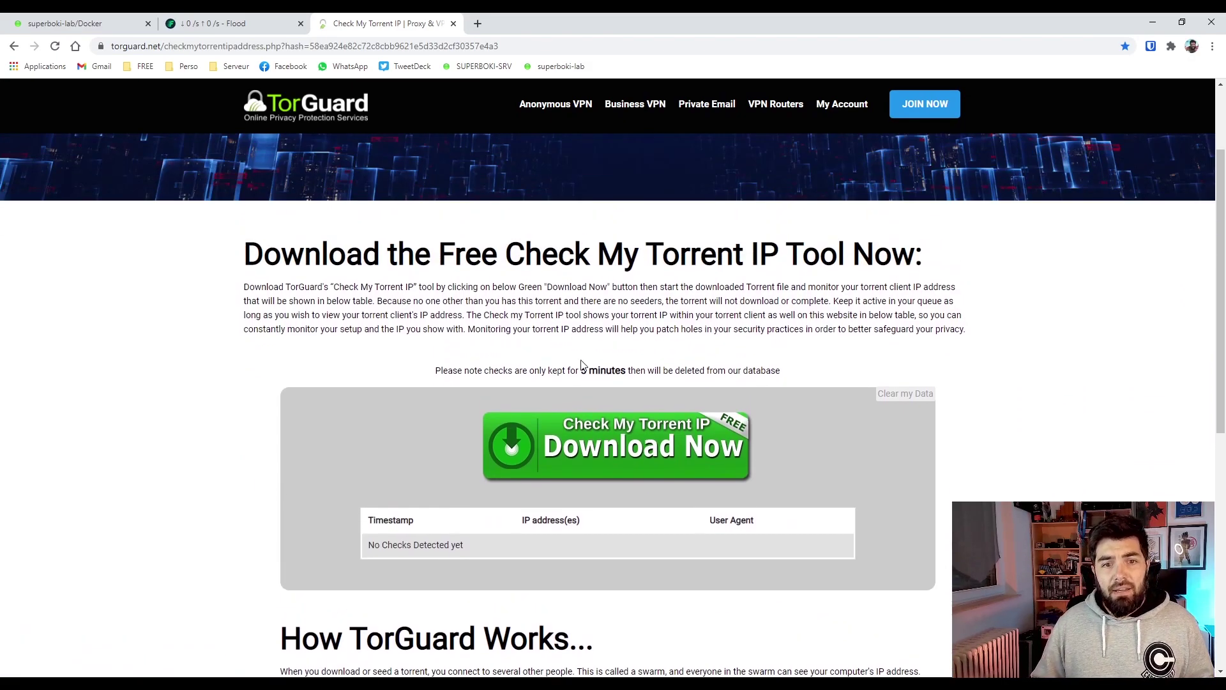
Step: Copy the link of TorGuard's Check My Torrent IP download and add it in Flood as a torrent by URL
right_click(589, 433)
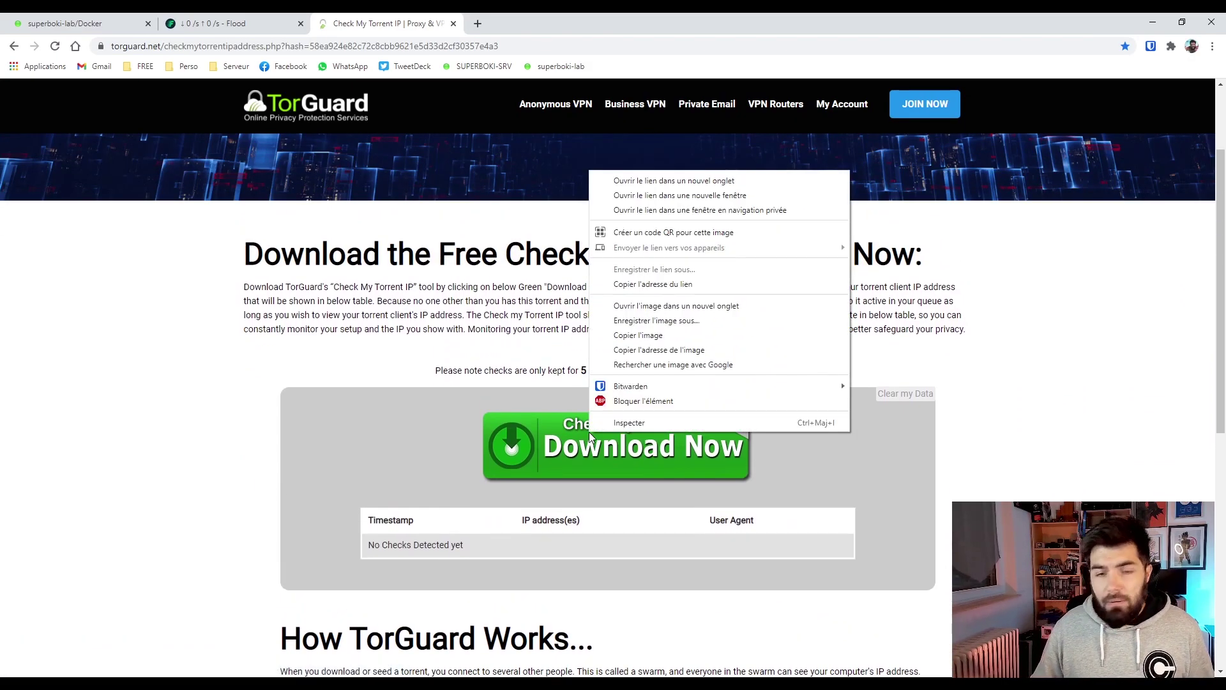
click(635, 284)
click(230, 20)
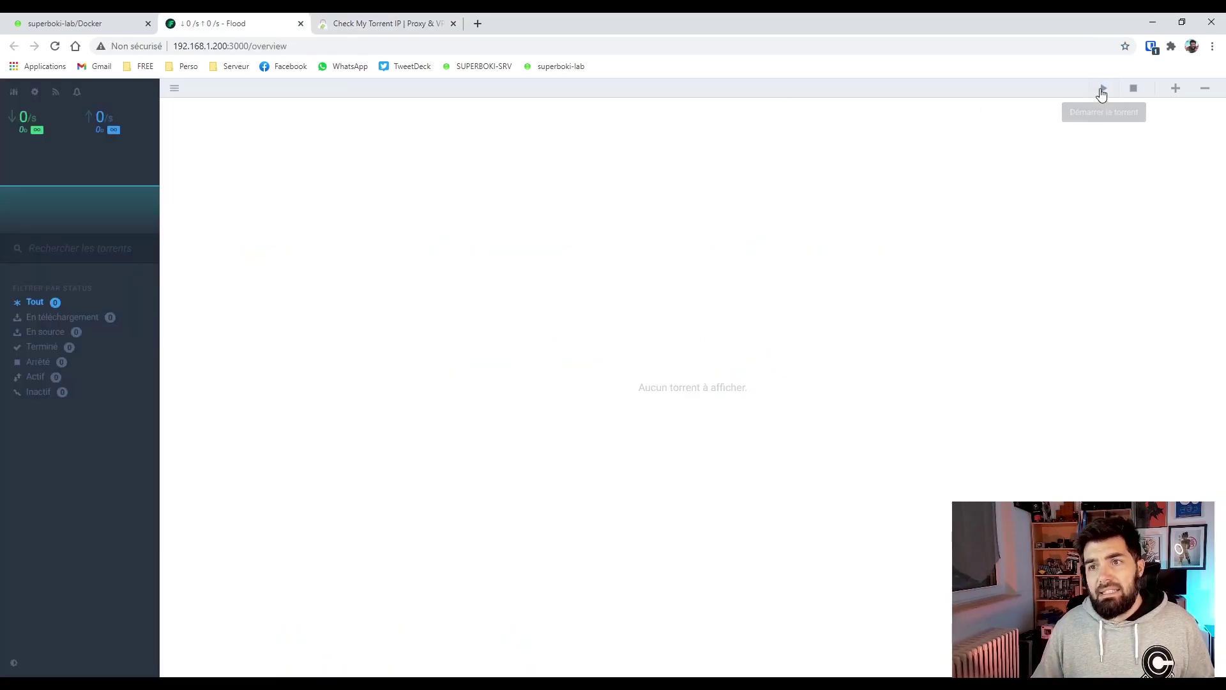
click(1174, 89)
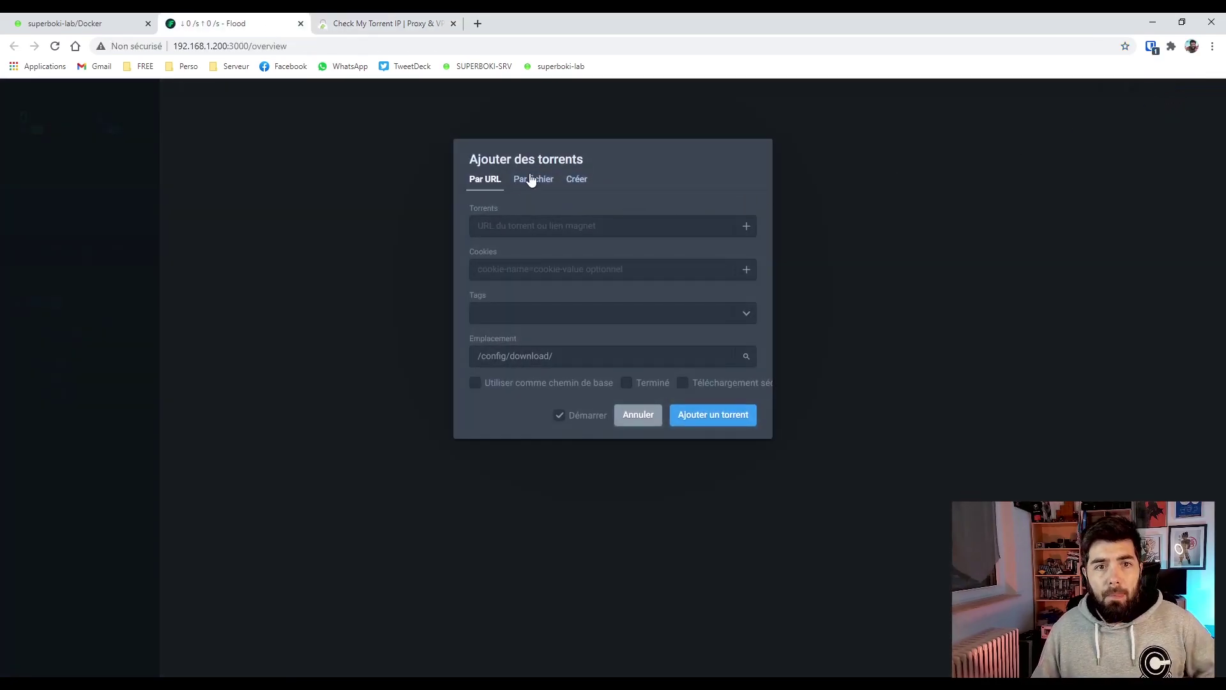
right_click(511, 230)
click(562, 323)
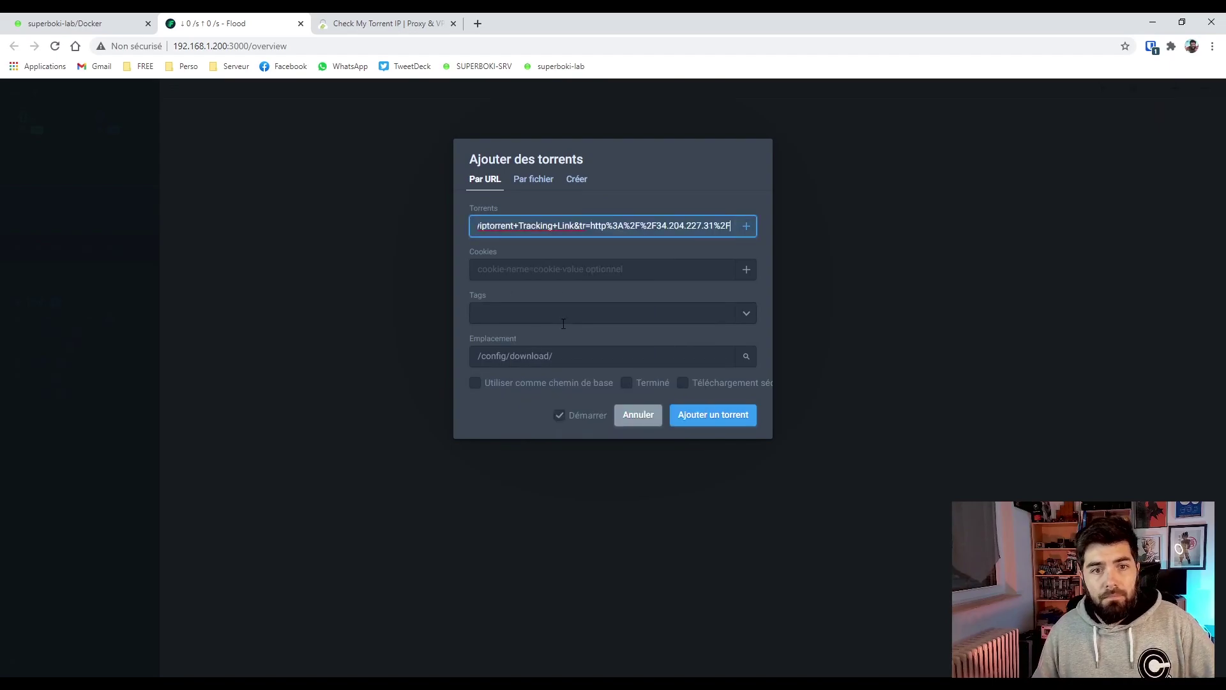
click(709, 417)
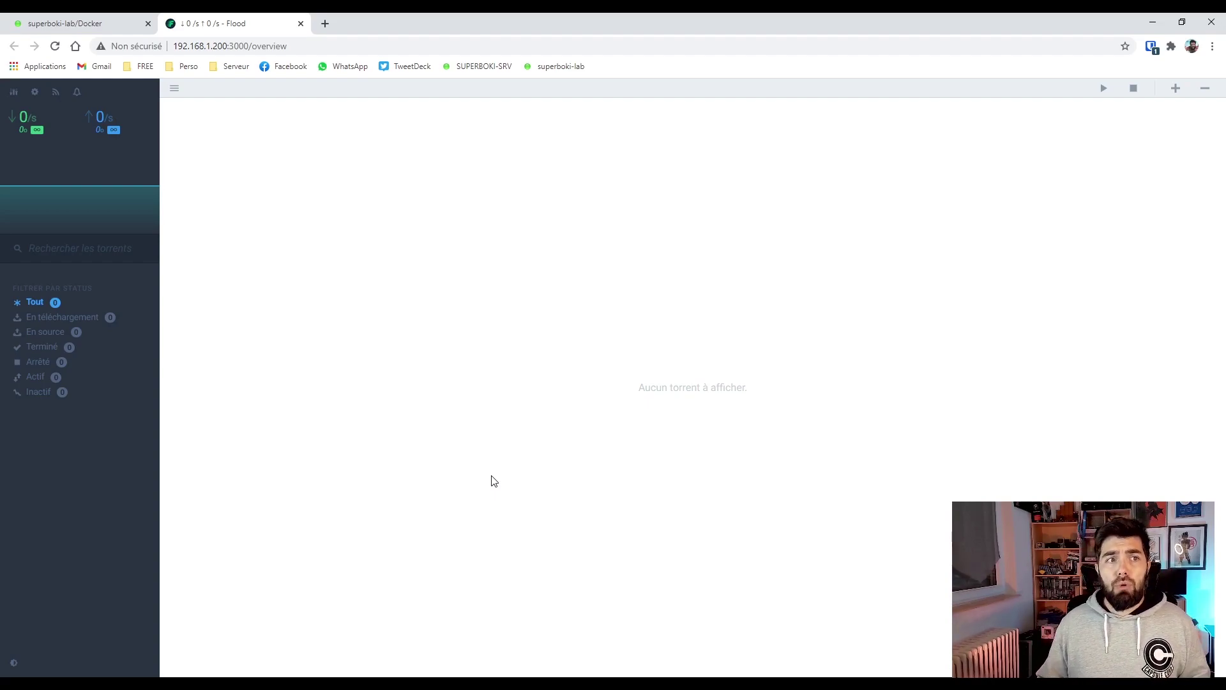
click(31, 92)
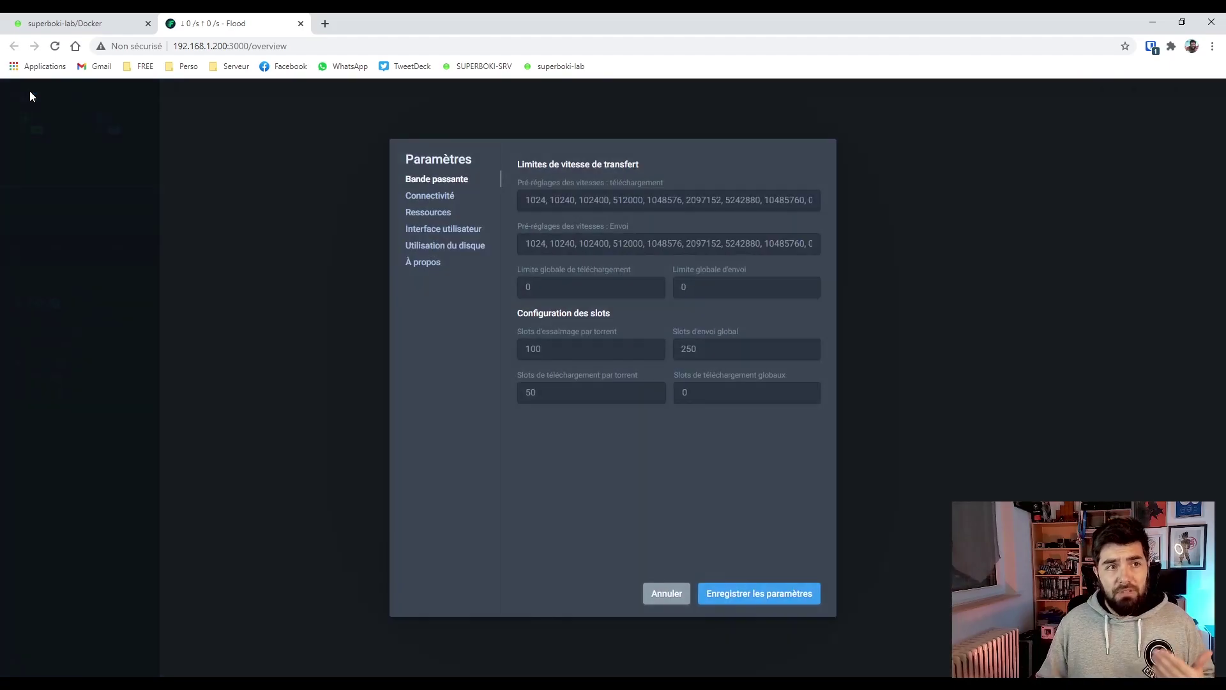
click(416, 196)
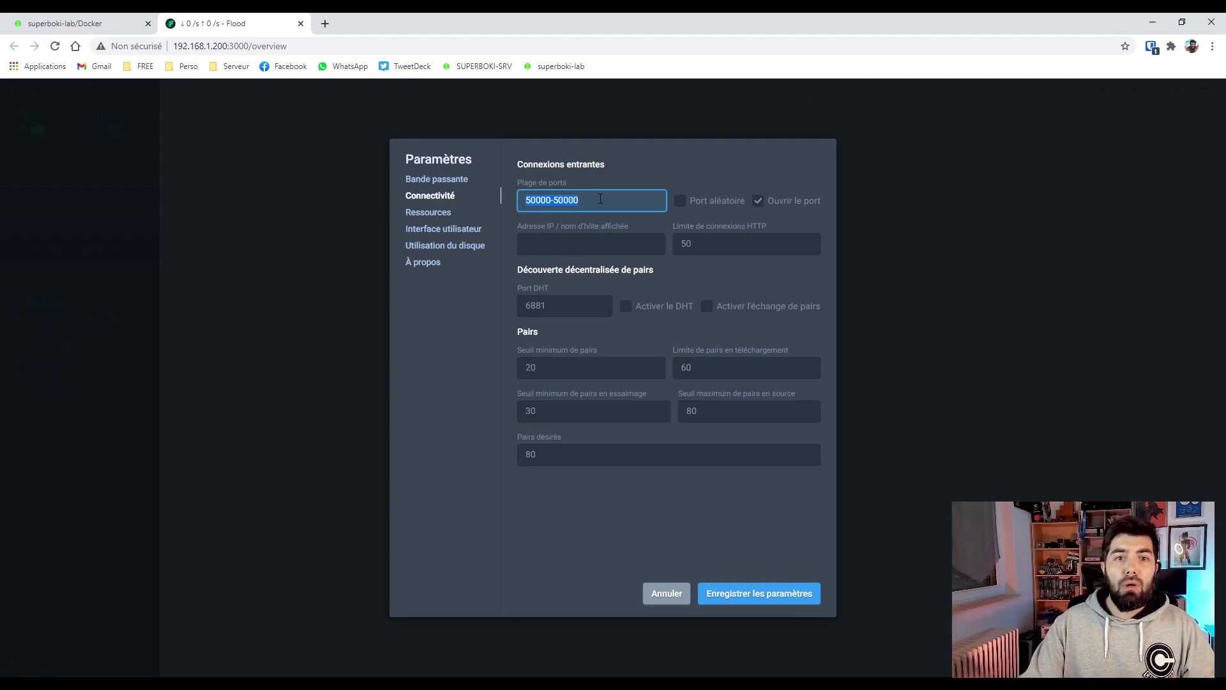
text(48)
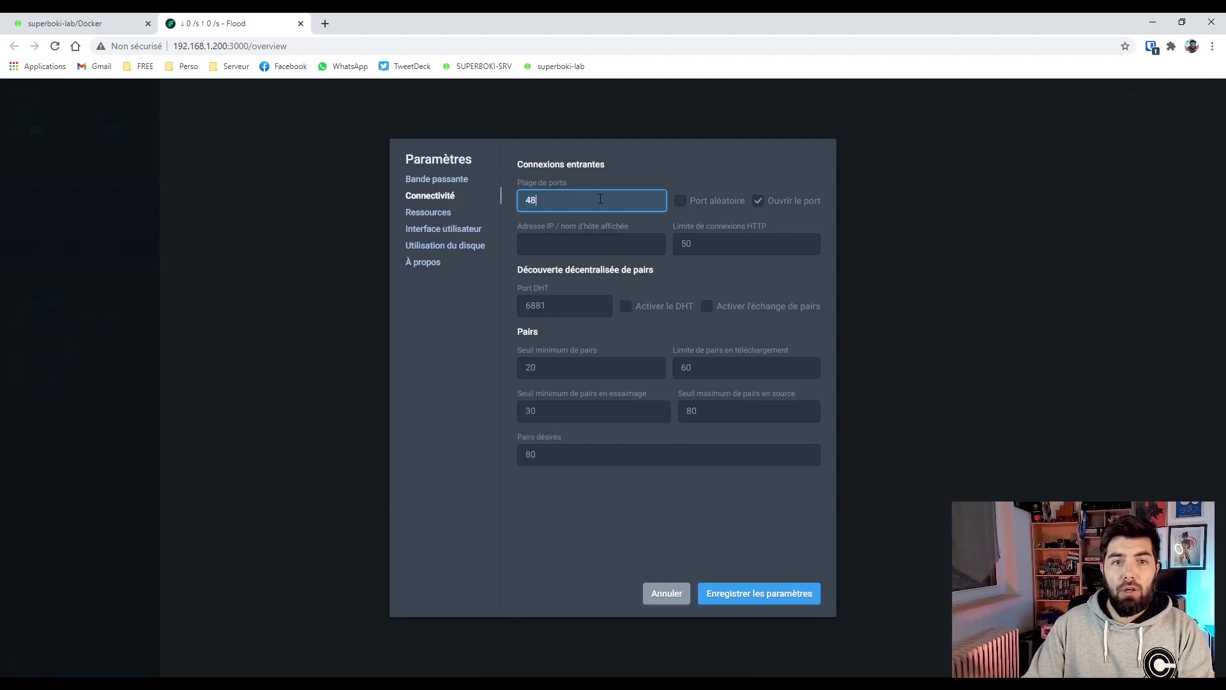
text(000-48000)
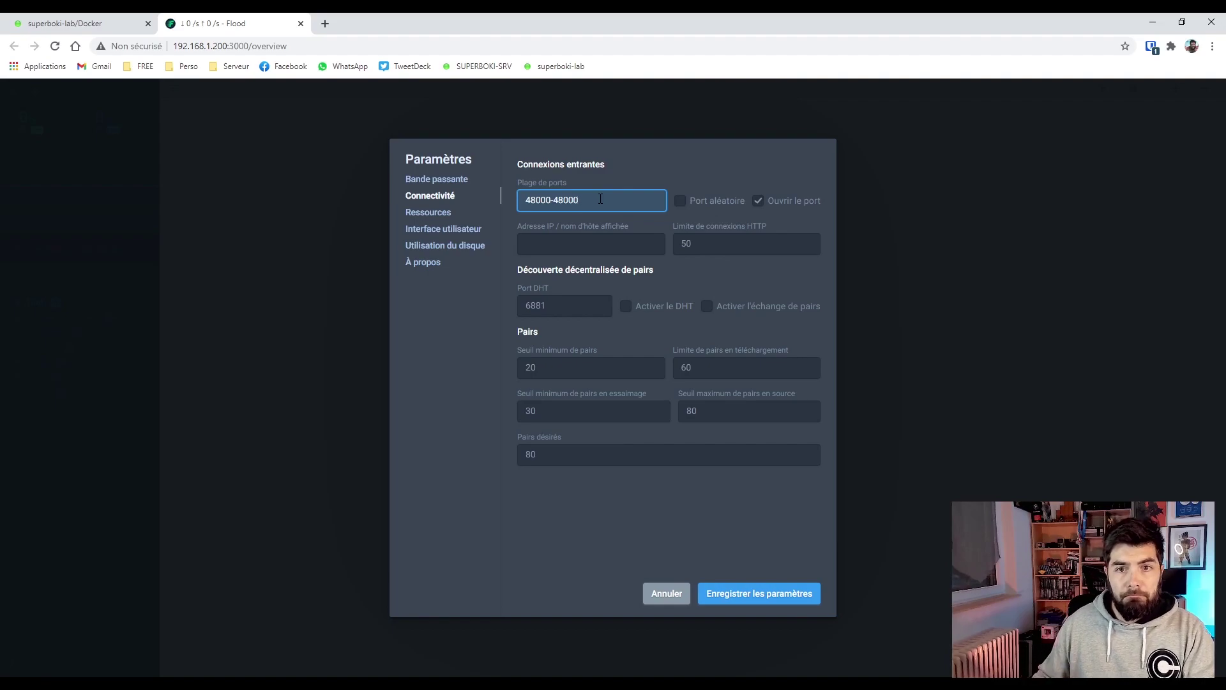
Step: Set Flood's default download directory to /DOWNLOADS, save the settings, and restart the rflood-vpn container in Unraid
click(440, 221)
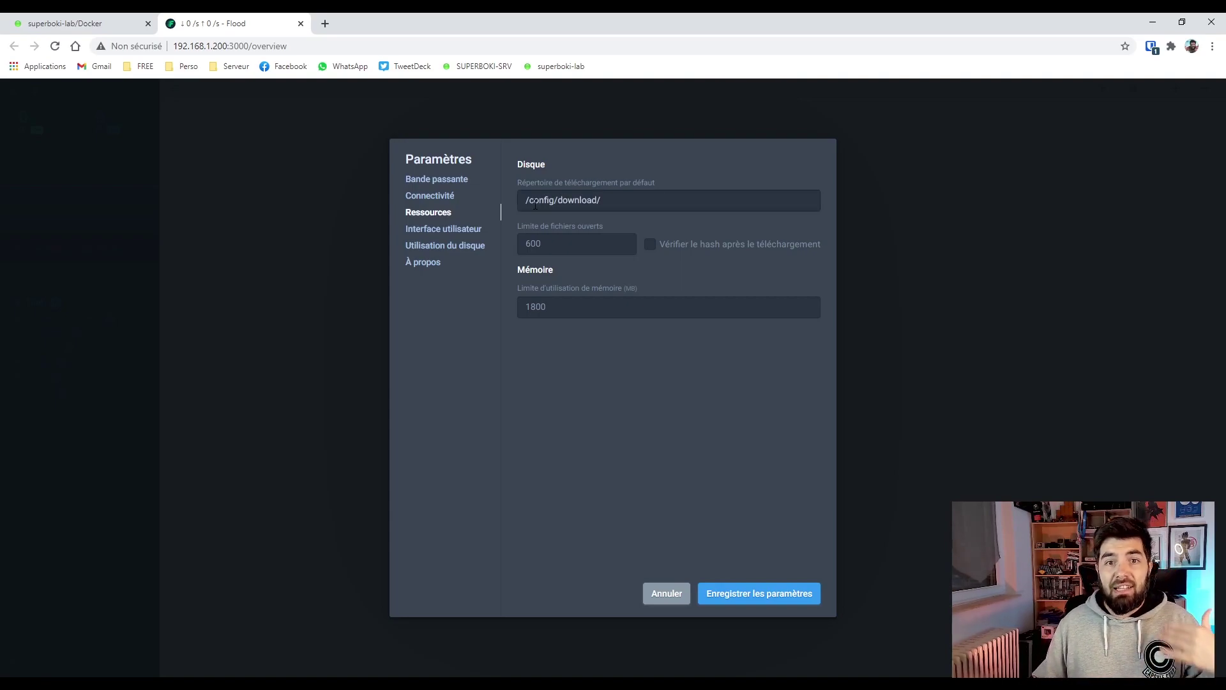
drag(529, 201, 764, 201)
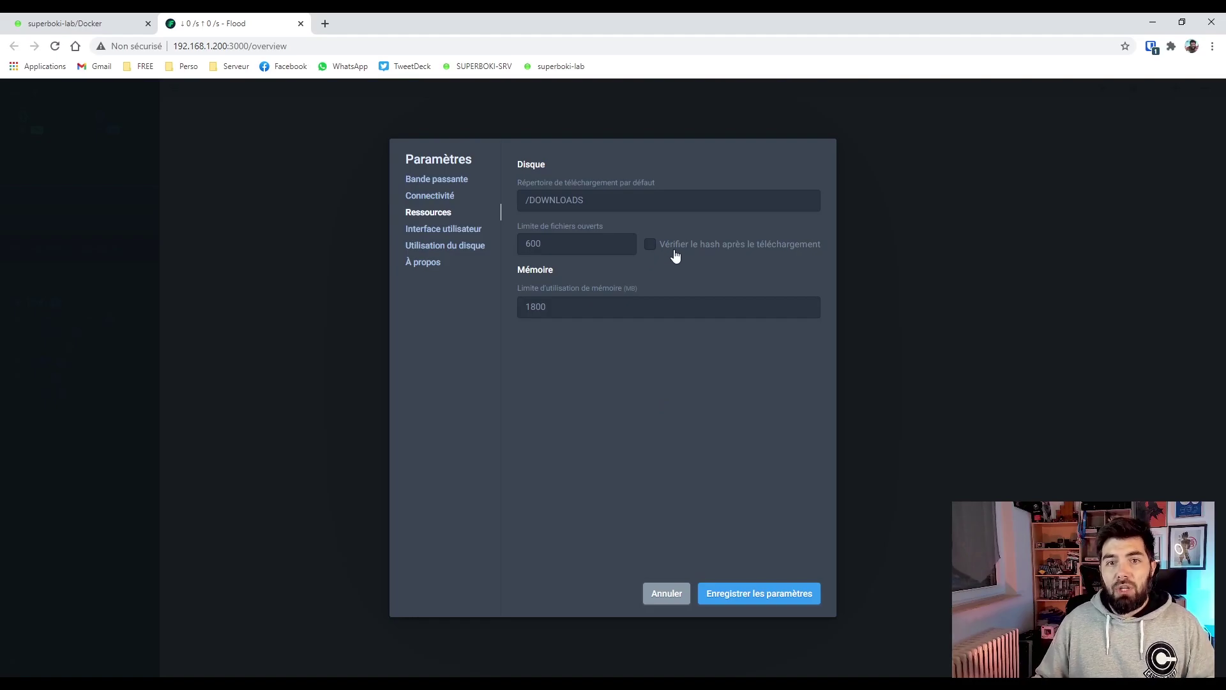
click(732, 592)
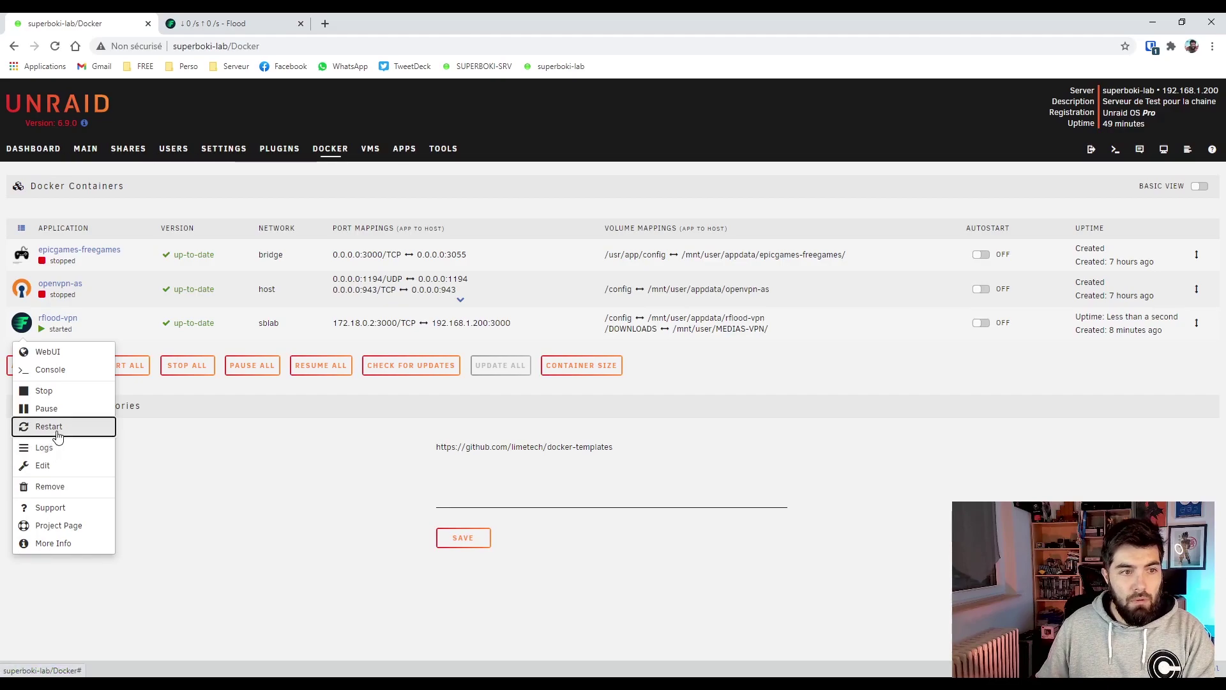
click(58, 434)
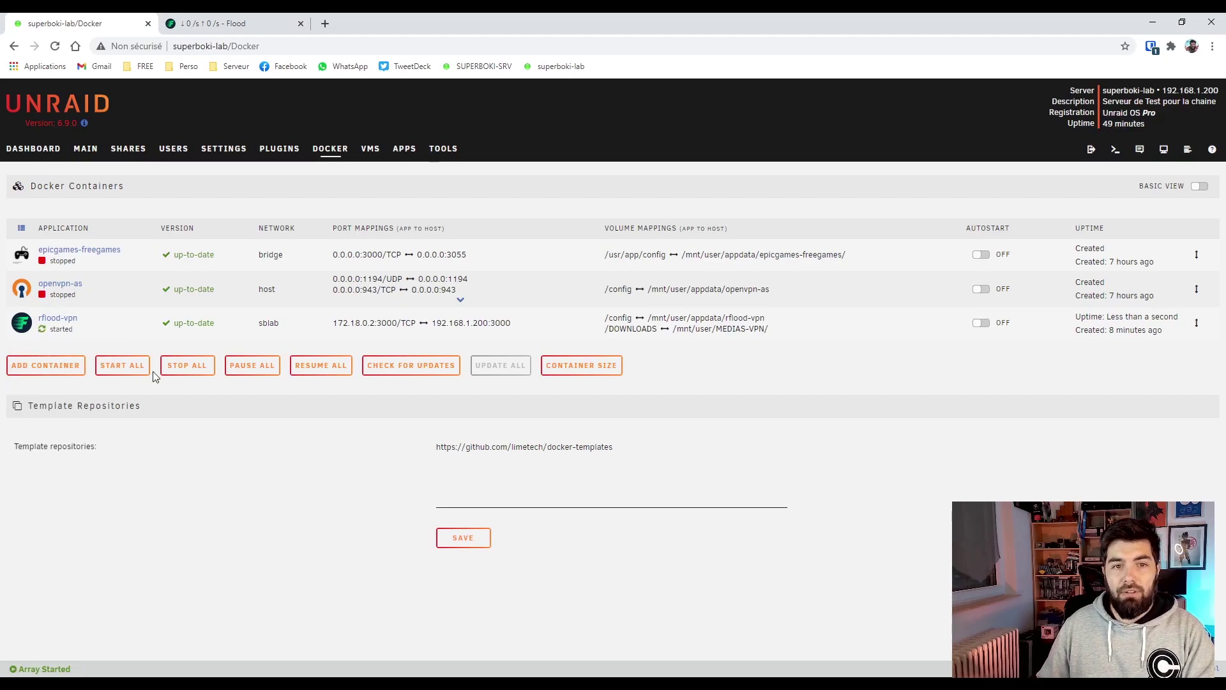
Step: Open an Unraid terminal, change to /mnt/user/appdata/rflood-vpn/ and list the folder's contents
click(1116, 152)
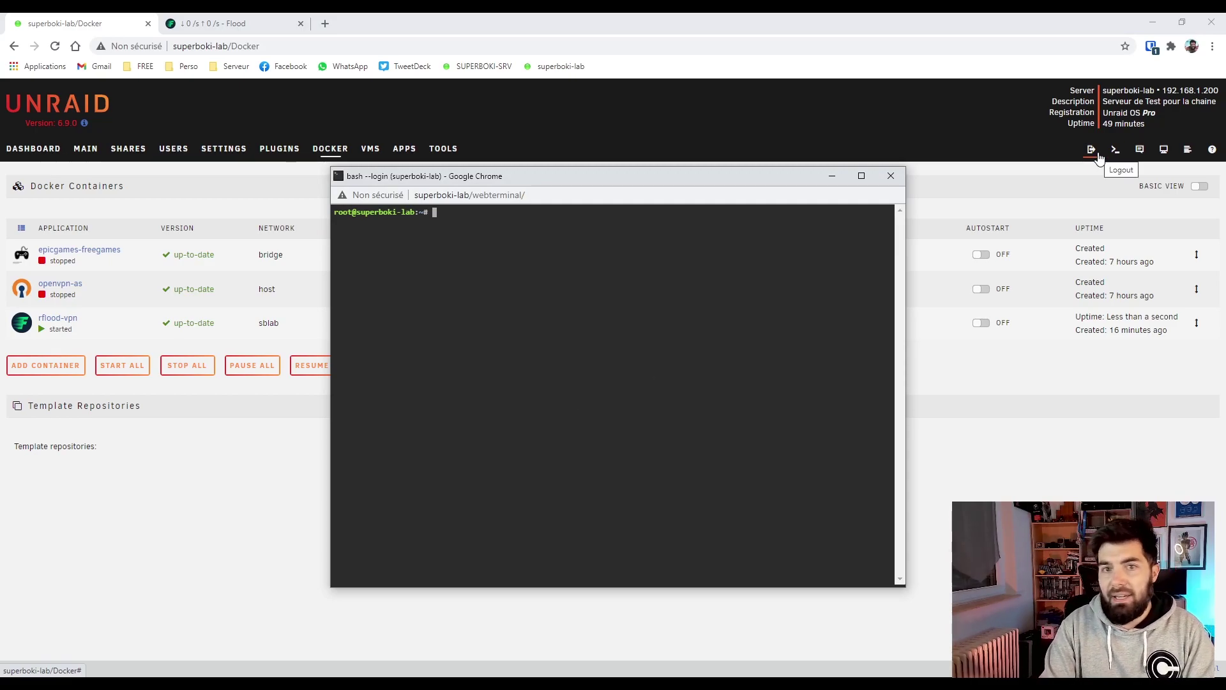
text(cd /M)
key(BackSpace)
key(BackSpace)
text(/mnt/us)
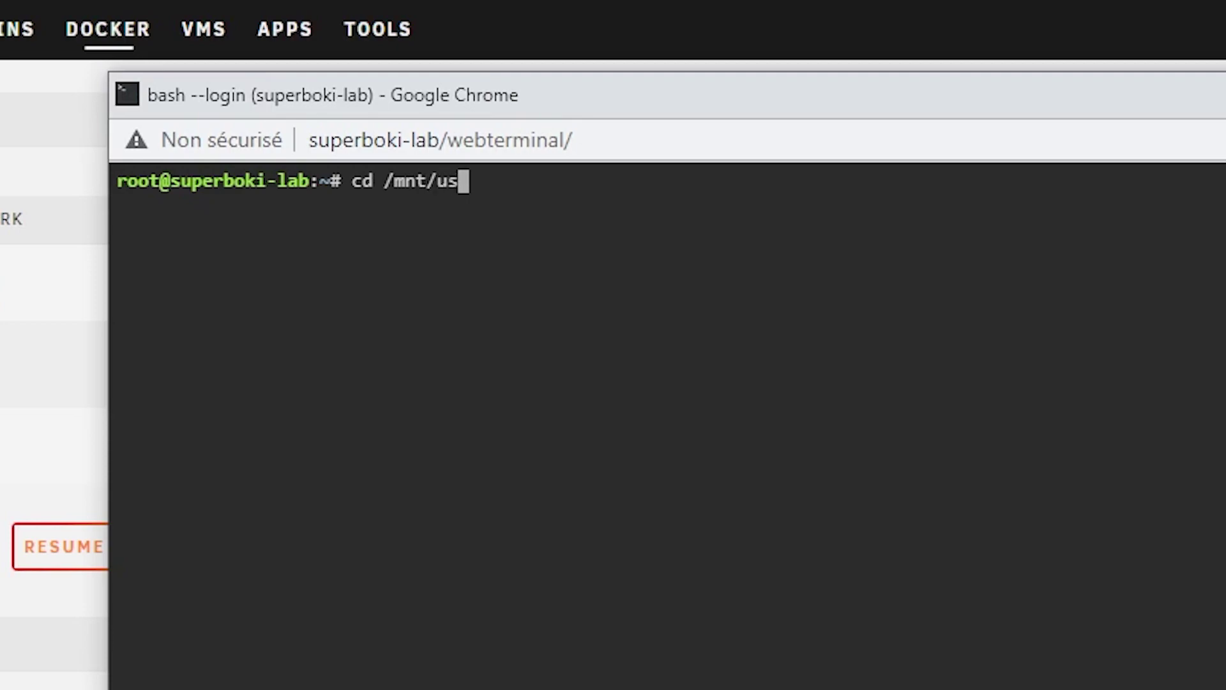
text(er/)
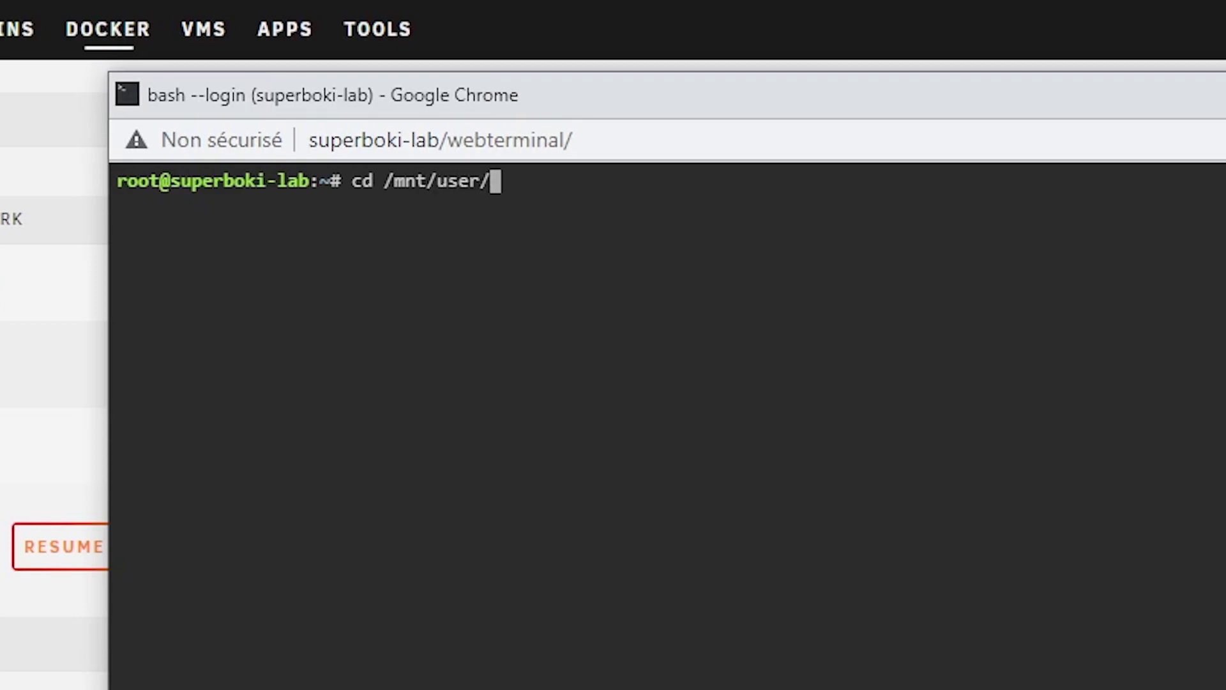
text(a)
key(Tab)
text(rf)
key(Tab)
key(Return)
text(ls)
key(Return)
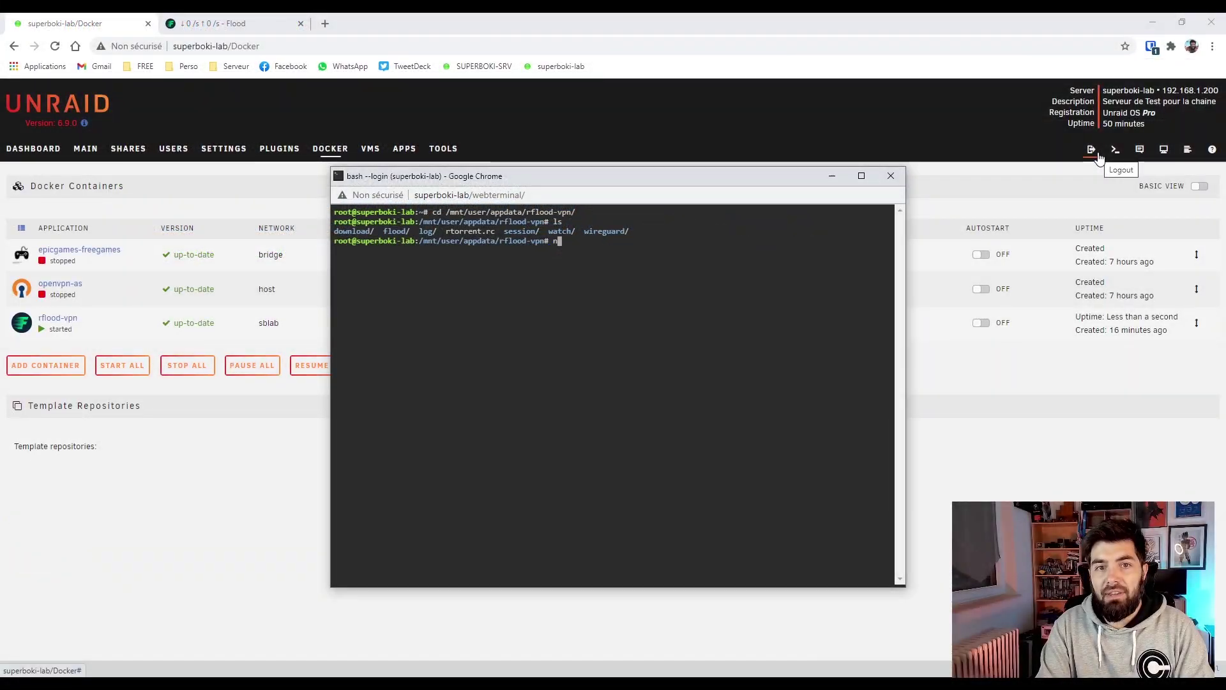
Step: Open rtorrent.rc in nano and go to the value of the network.port_range.set line
text(nano .)
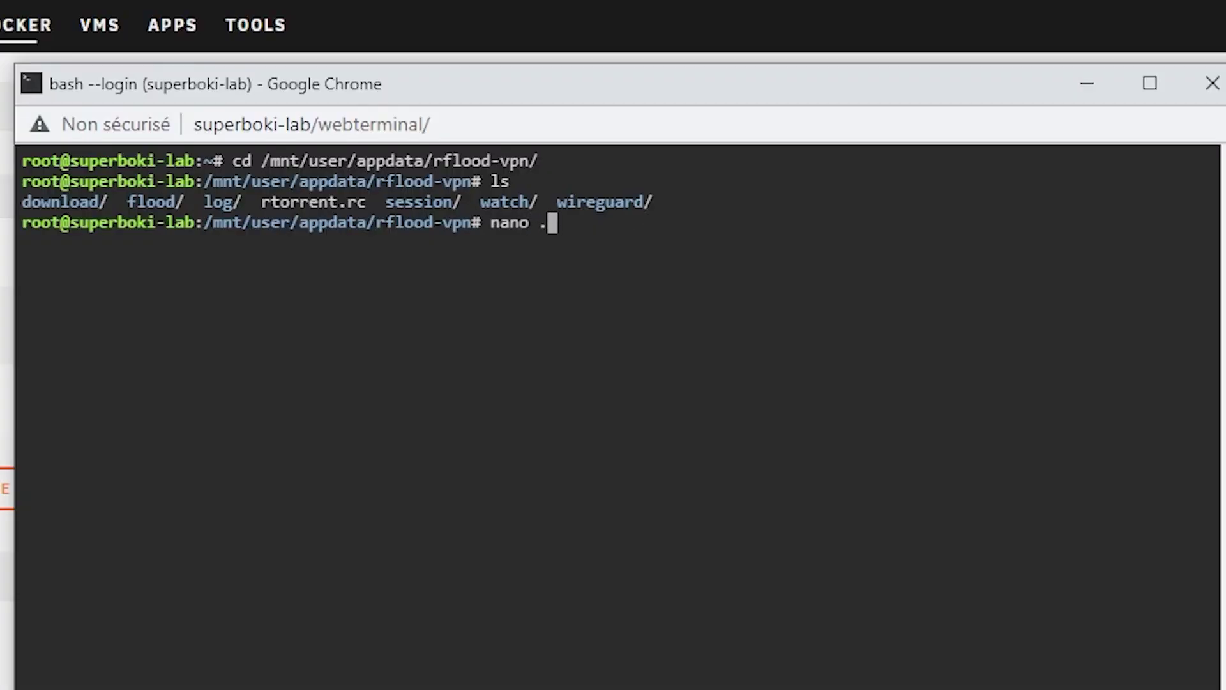
key(BackSpace)
text(rt)
key(Tab)
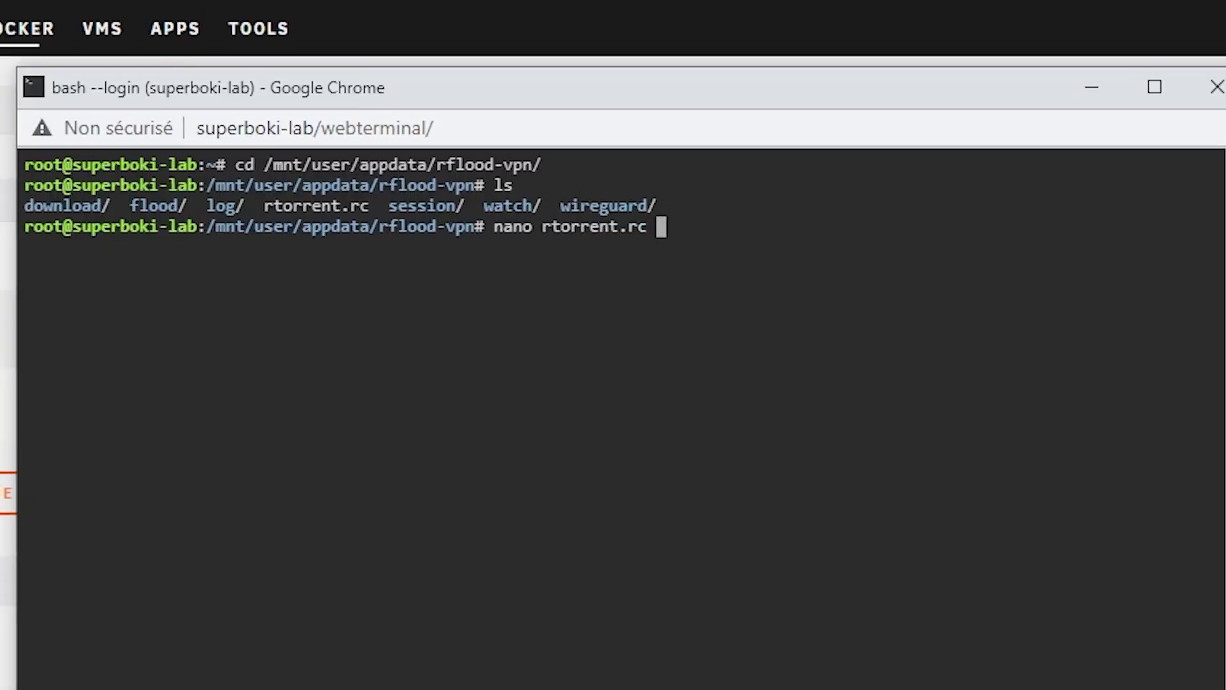
key(Return)
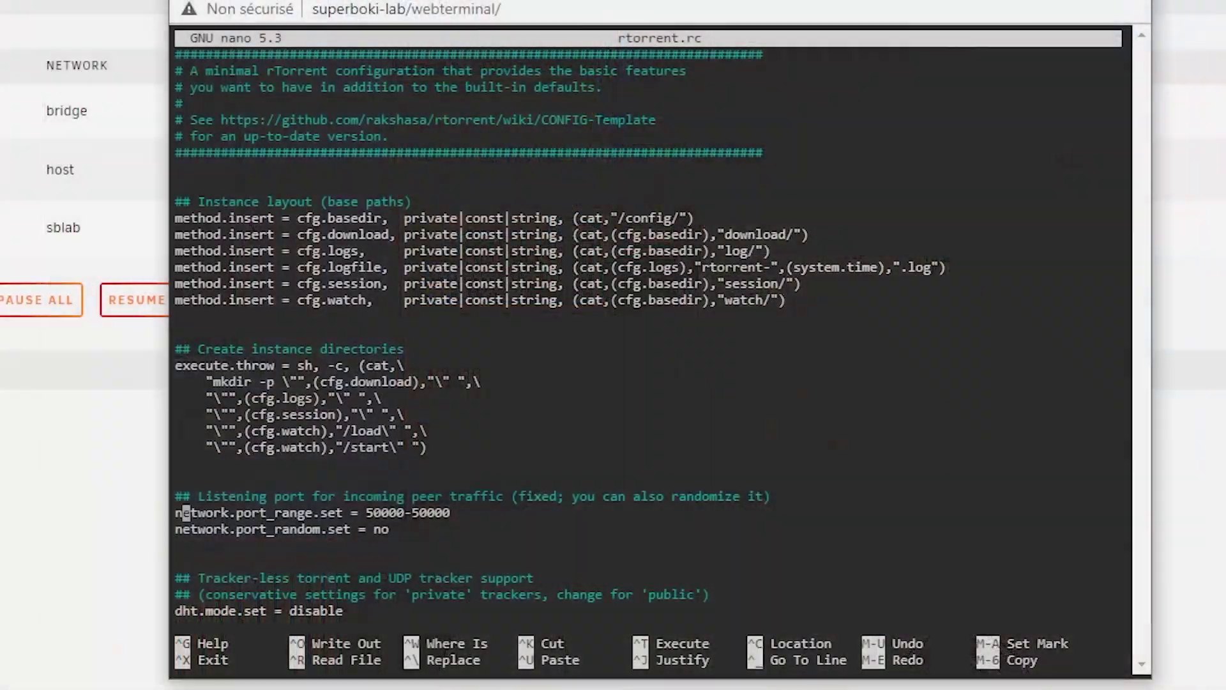
key(Right)
key(Right)
key(Right)
key(Right)
key(Right)
key(Right)
key(Right)
key(Right)
key(Right)
key(Right)
key(Right)
key(Right)
key(Right)
key(Right)
key(Right)
key(Right)
key(Right)
key(Right)
key(Right)
key(Right)
key(Right)
key(Right)
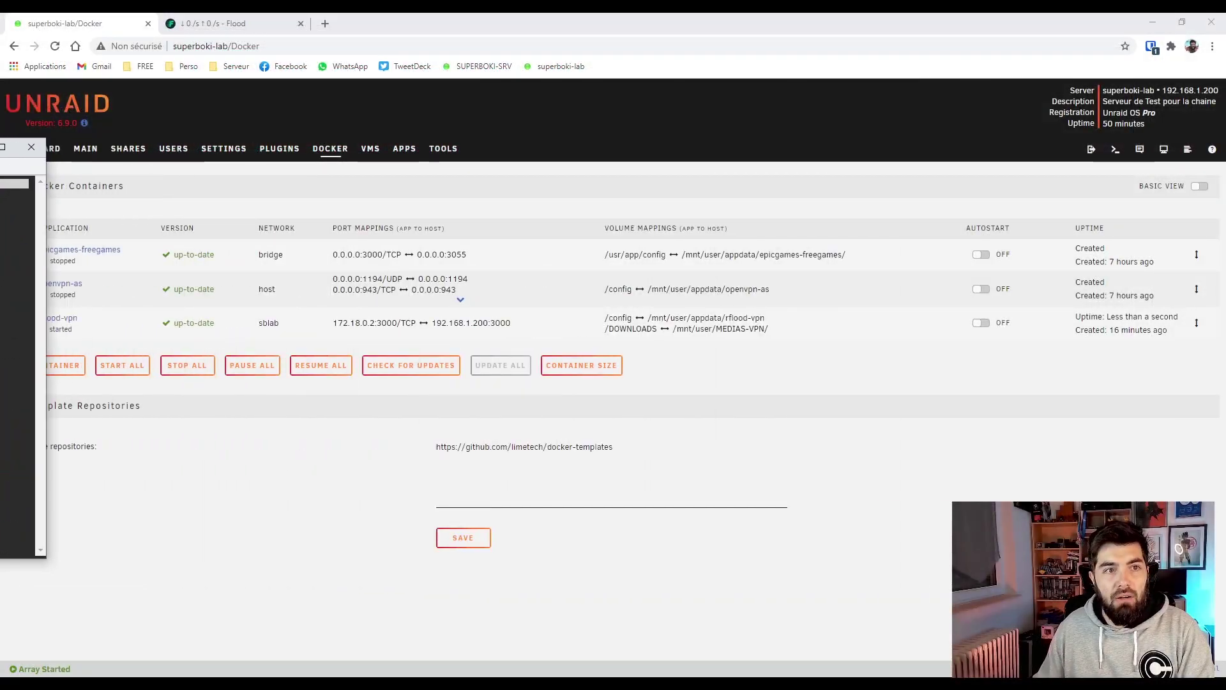
Step: Reload the Flood web interface and check its connectivity and resources settings
click(228, 17)
click(55, 46)
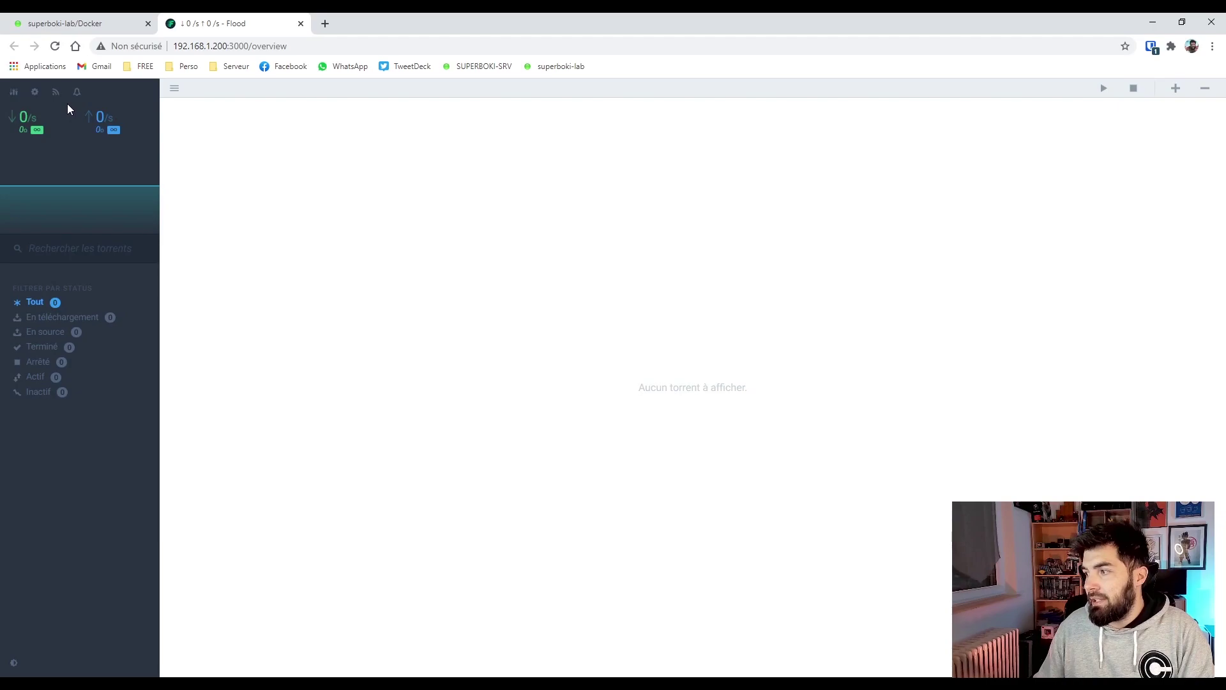
click(35, 92)
click(430, 196)
click(462, 214)
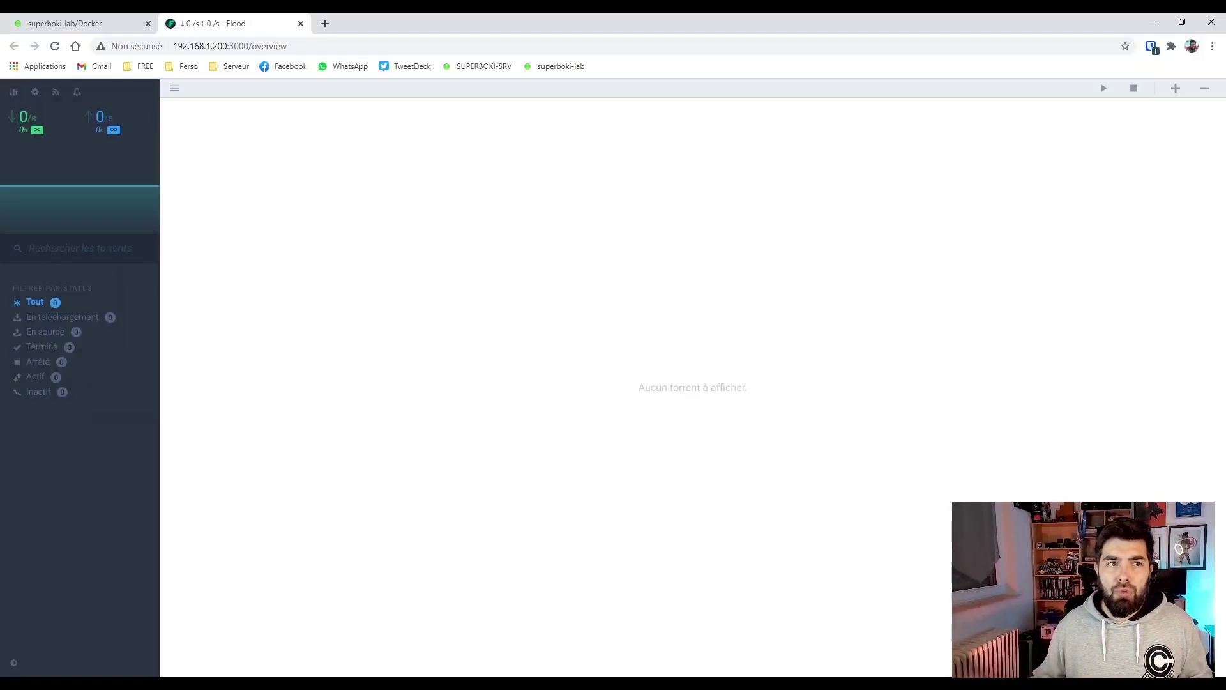
drag(2, 72, 521, 70)
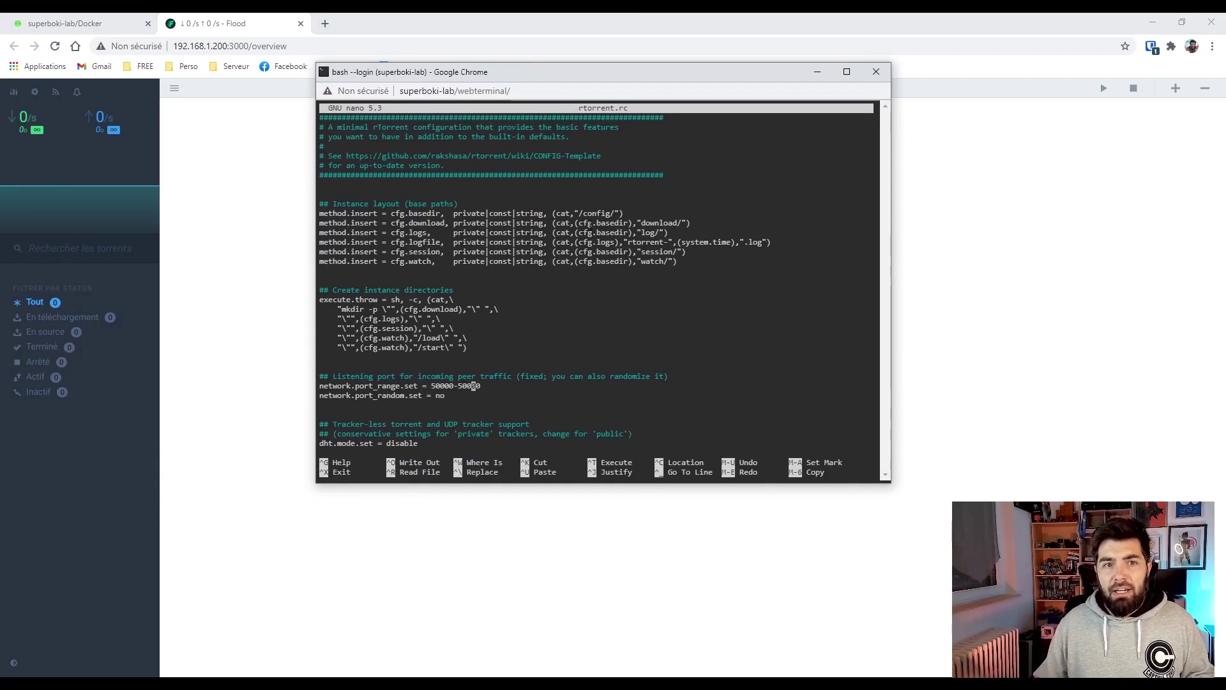
key(Down)
key(Up)
key(Right)
key(Right)
key(BackSpace)
key(BackSpace)
key(BackSpace)
key(BackSpace)
key(BackSpace)
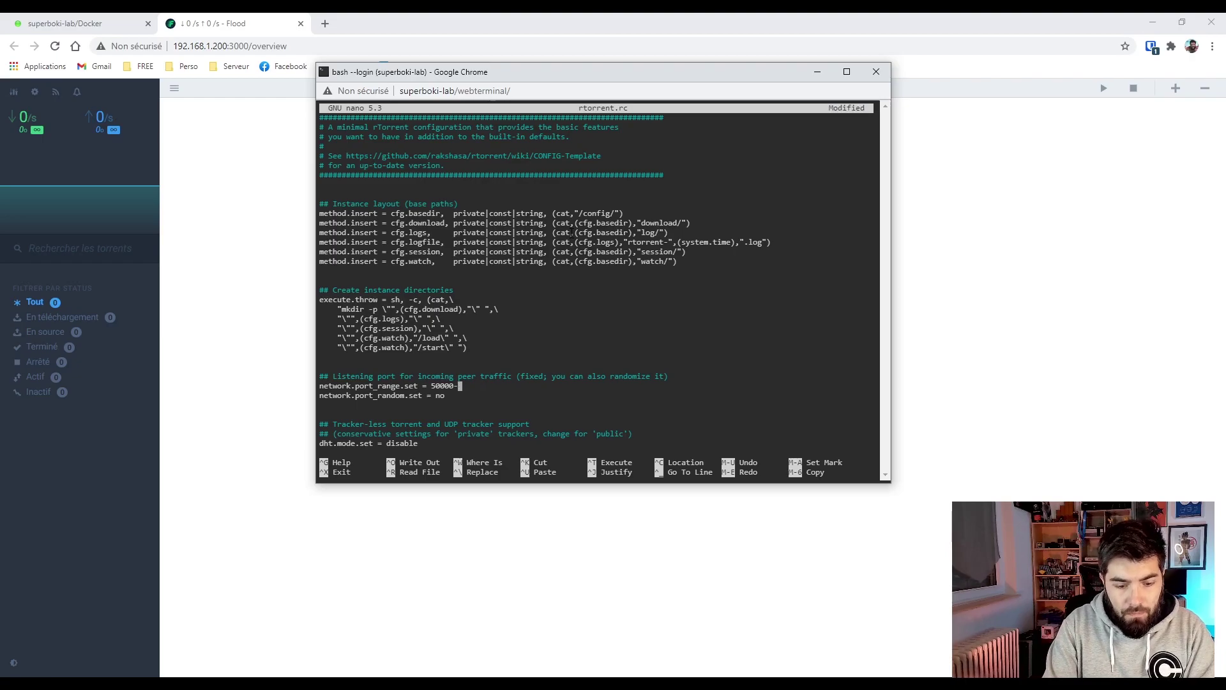
text(48000)
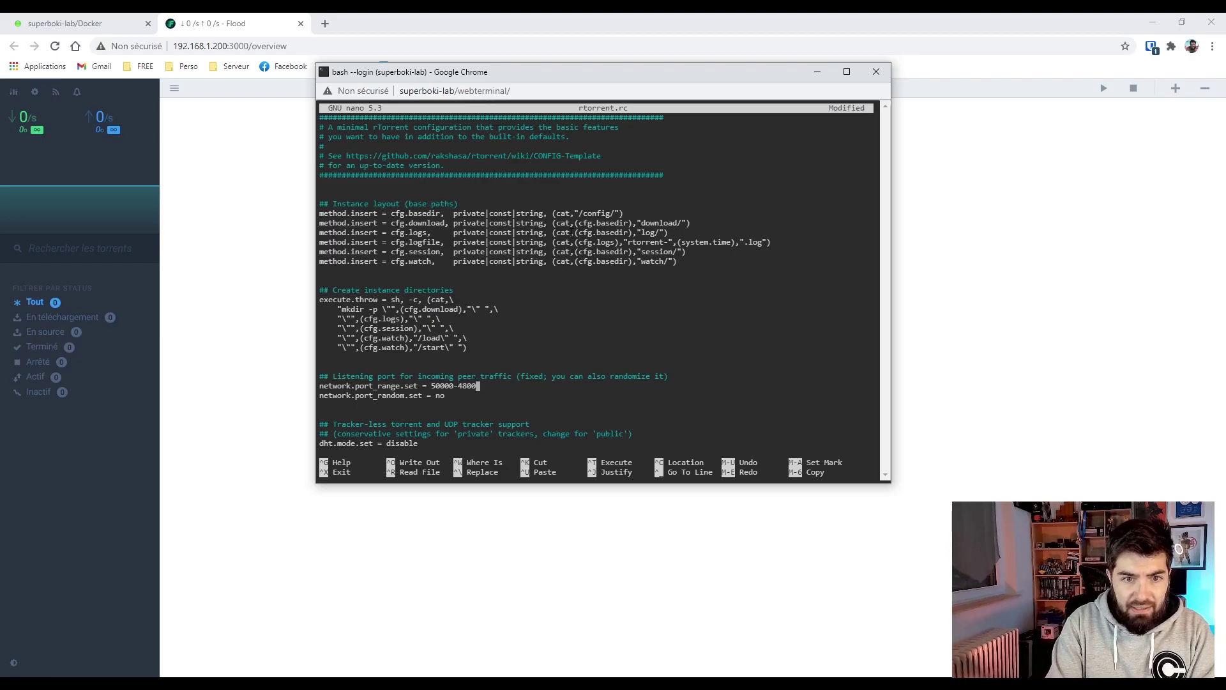
key(Left)
key(Left)
key(Left)
key(Left)
key(Left)
key(Left)
key(Down)
key(Down)
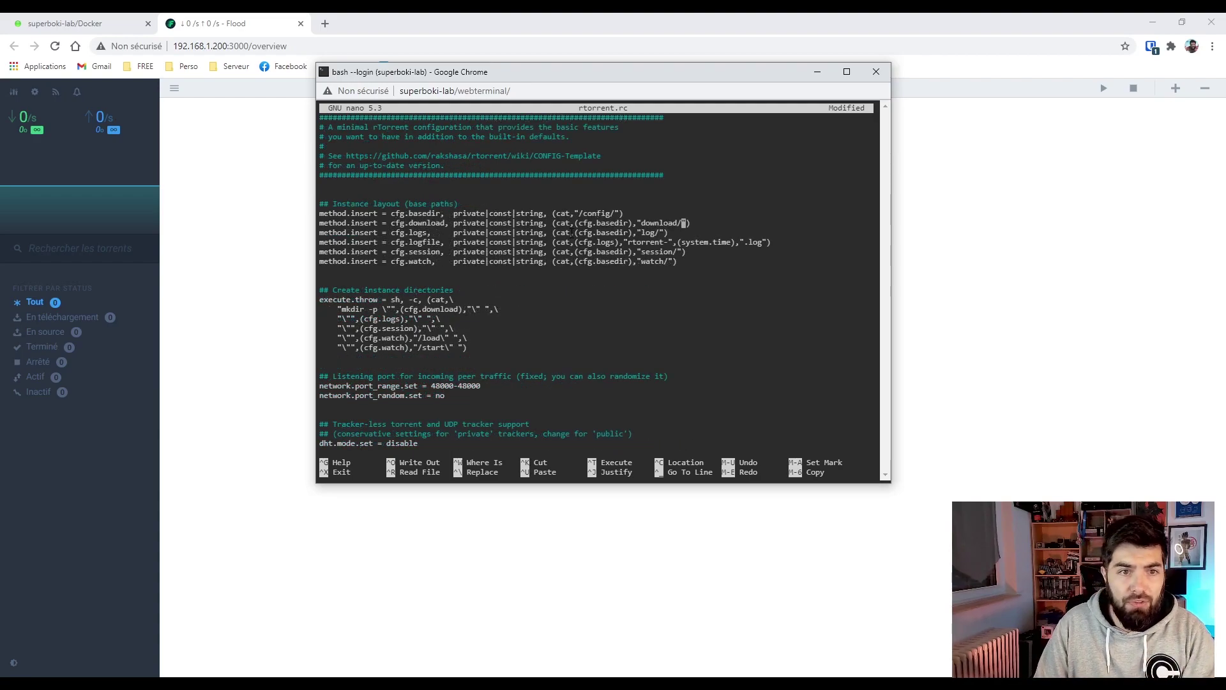
Step: Replace the base directory and download path on the cfg.download line with "/DOWNLOADS"
key(Left)
key(Left)
key(Left)
key(Left)
key(Left)
key(Left)
key(Left)
key(Left)
key(Left)
key(Left)
key(Left)
key(Left)
key(Left)
key(Left)
key(Left)
key(Left)
key(Left)
key(Left)
key(Left)
key(Left)
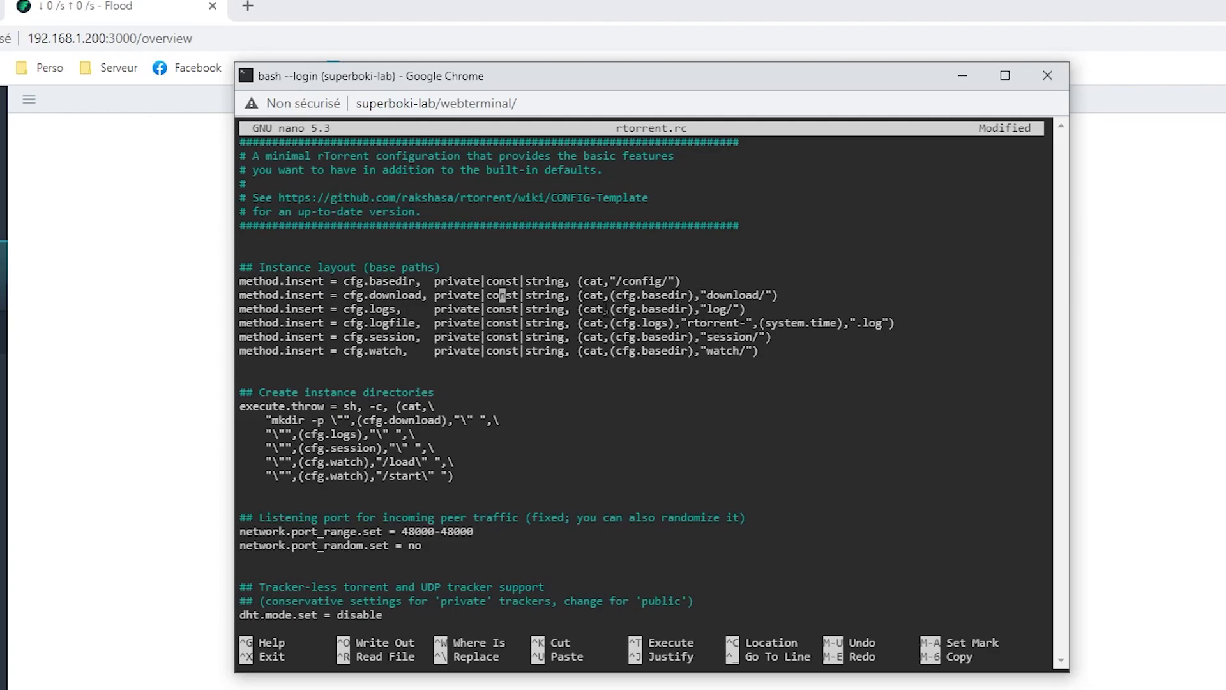
key(Left)
key(Left)
key(Left)
key(Left)
key(Left)
key(Left)
key(Left)
key(Left)
key(Left)
key(Right)
key(Right)
key(Right)
key(Right)
key(Right)
key(Right)
key(Right)
key(Right)
key(Right)
key(Right)
key(Right)
key(Right)
key(Right)
key(Right)
key(Right)
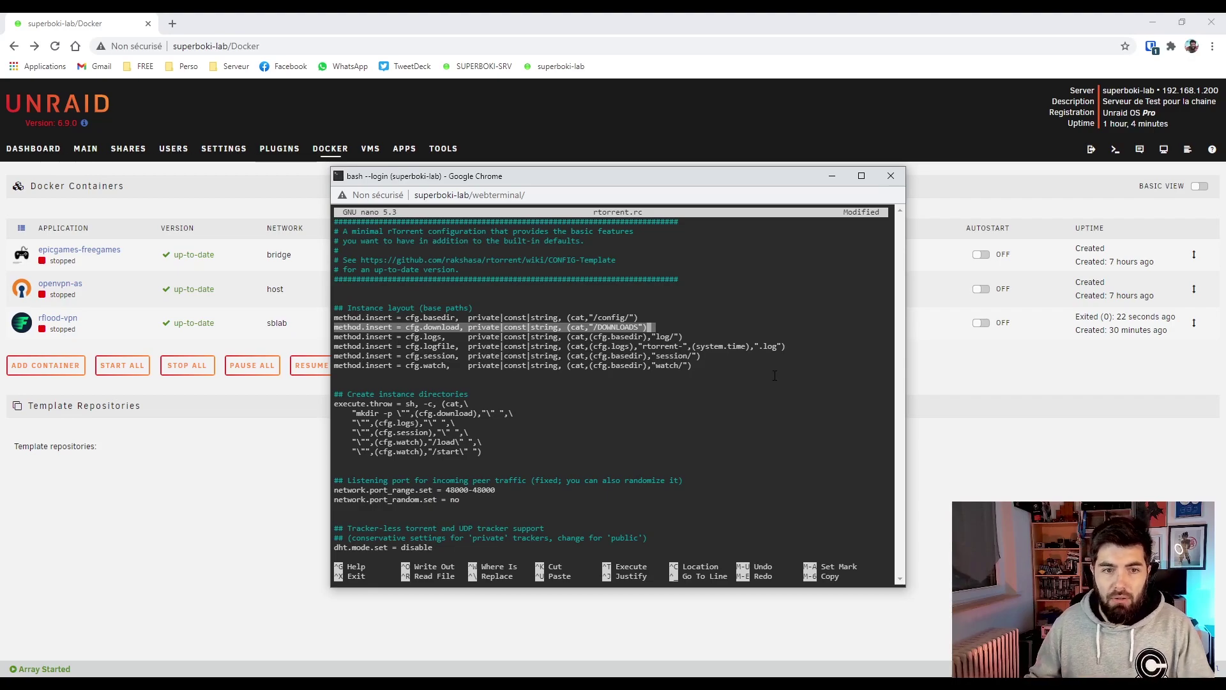
Step: Save rtorrent.rc under the same name, exit nano and close the terminal window
key(ctrl+x)
key(y)
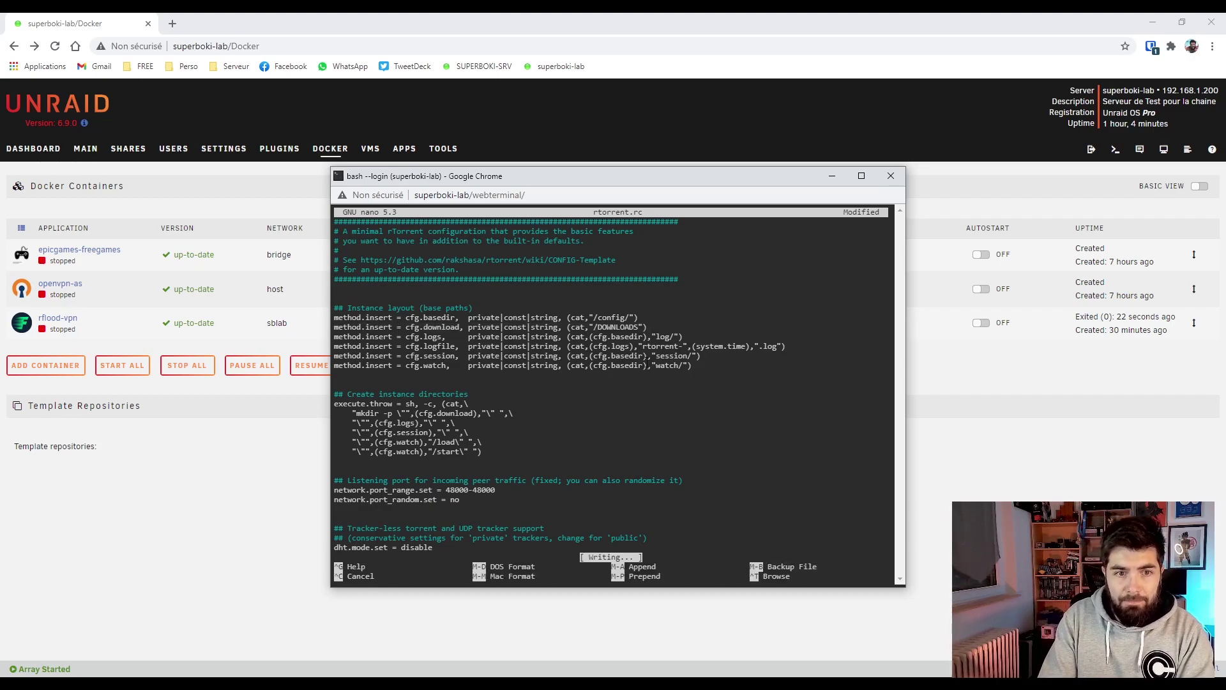
key(Return)
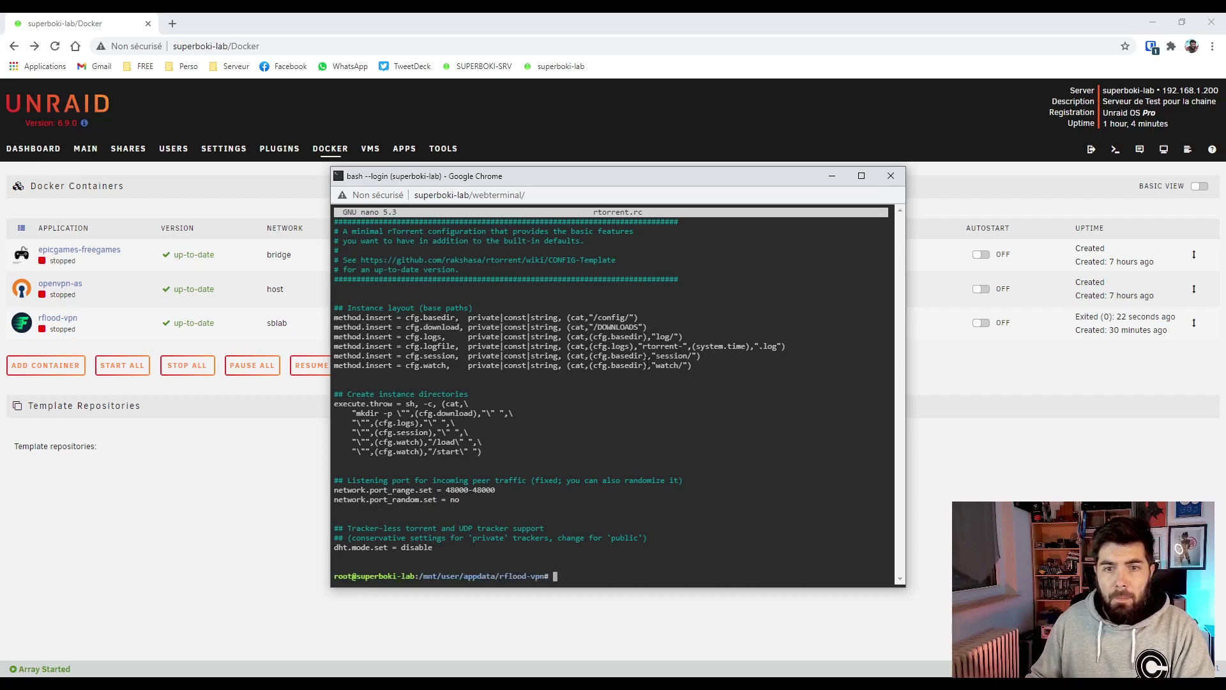
click(891, 176)
Step: Start the rflood-vpn container and open its web interface
click(21, 323)
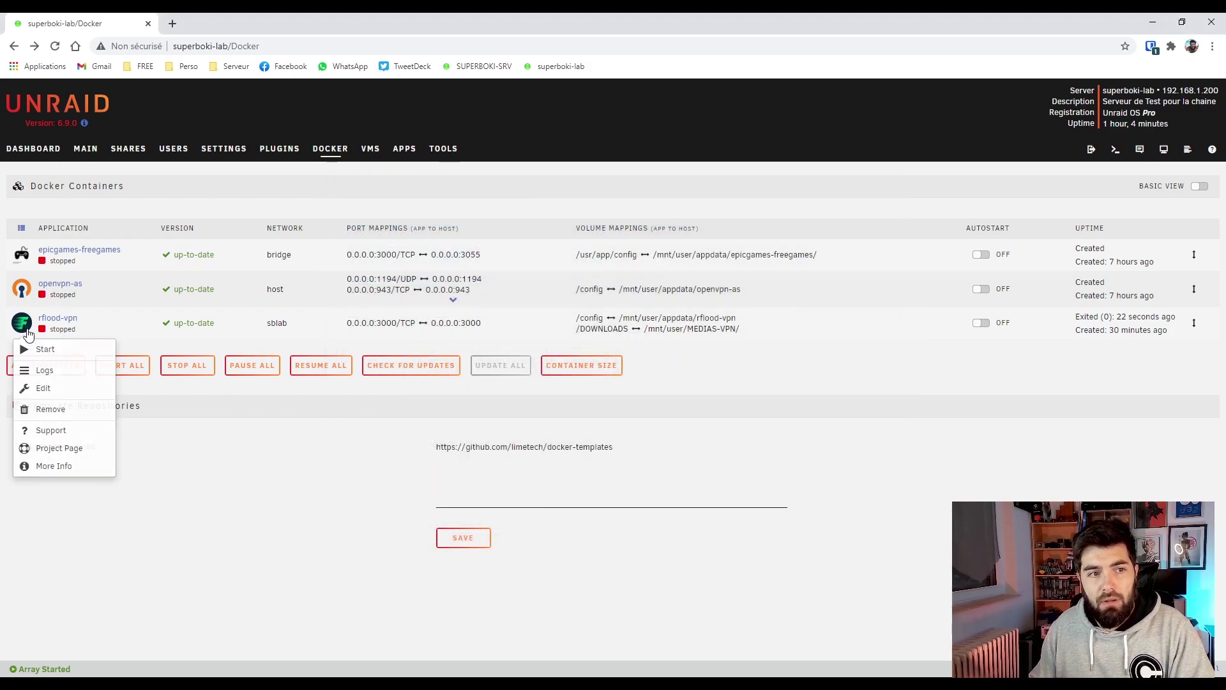
click(41, 347)
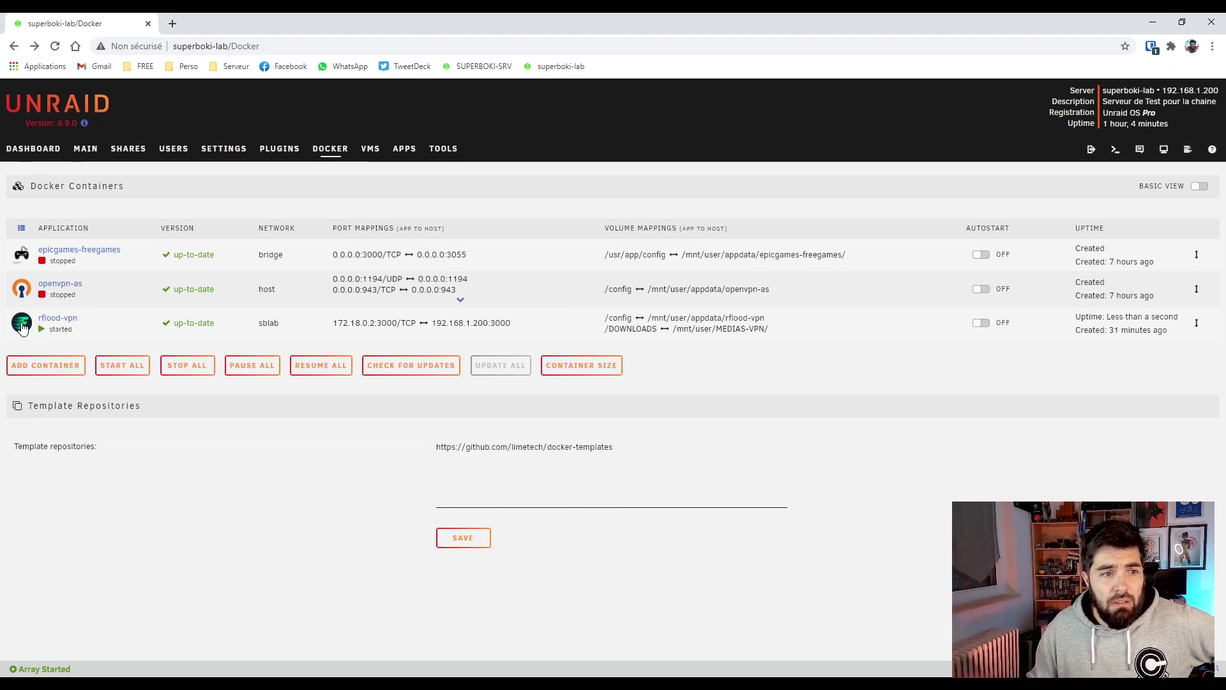
click(22, 327)
click(34, 346)
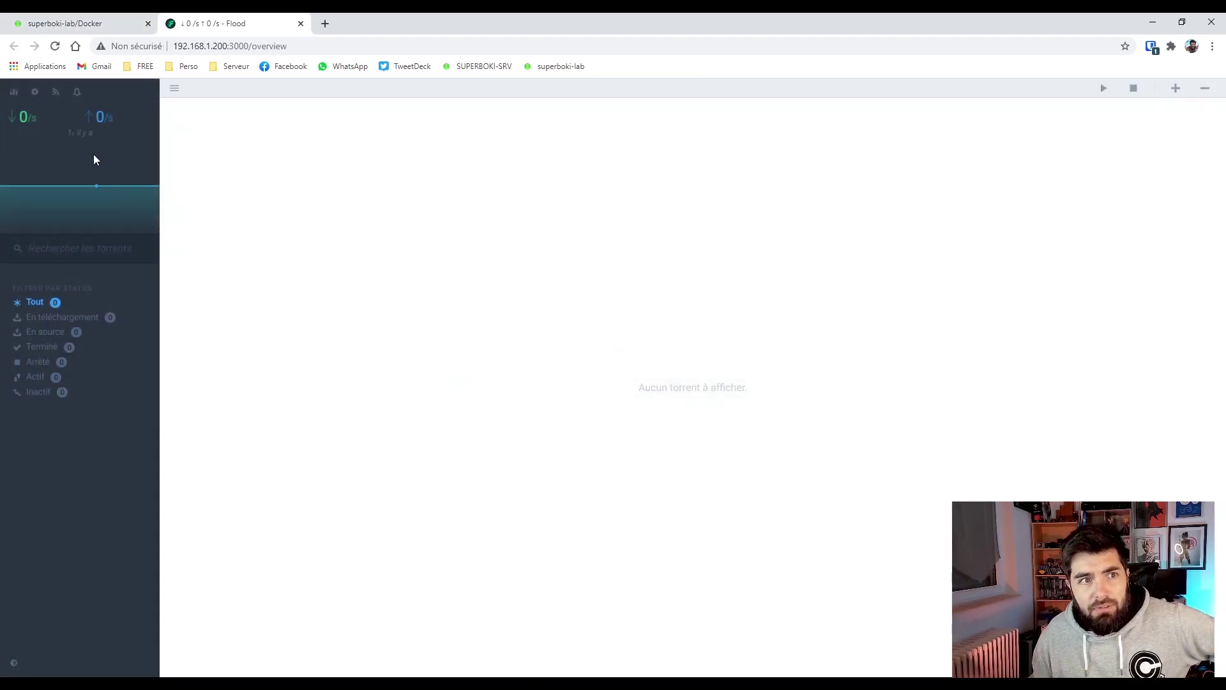
Step: Check the port range and default download directory in Flood's settings, and close them without saving
click(34, 95)
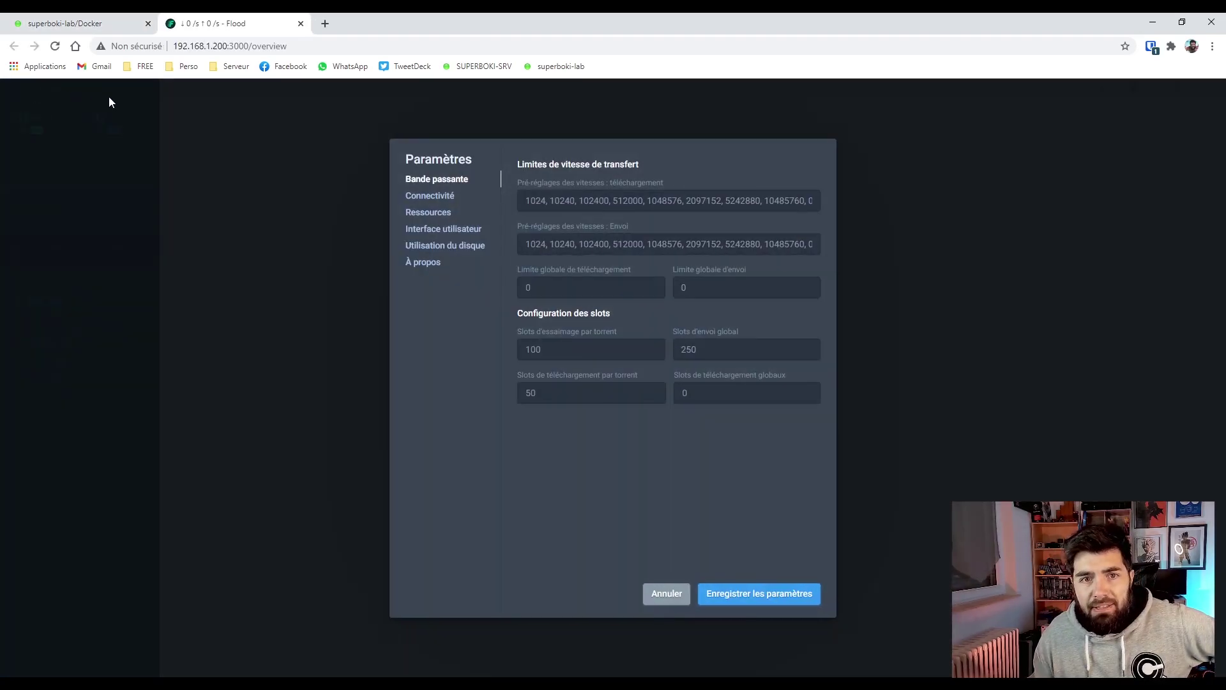
click(437, 200)
click(608, 203)
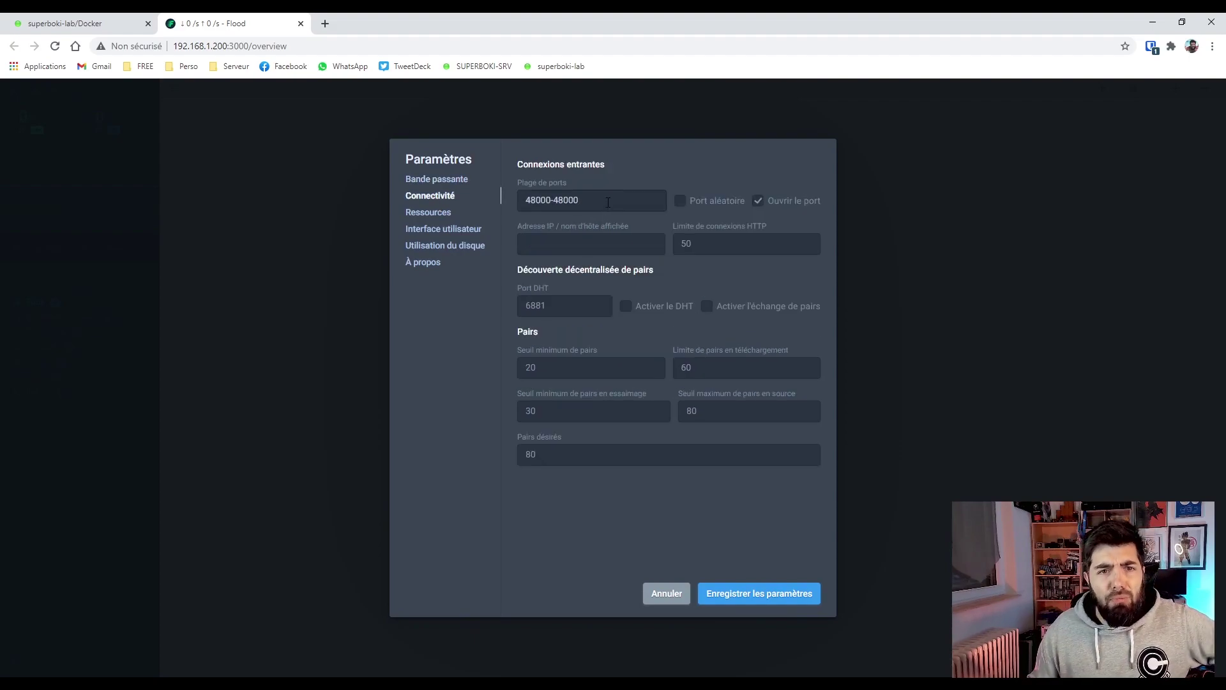
click(433, 215)
click(552, 199)
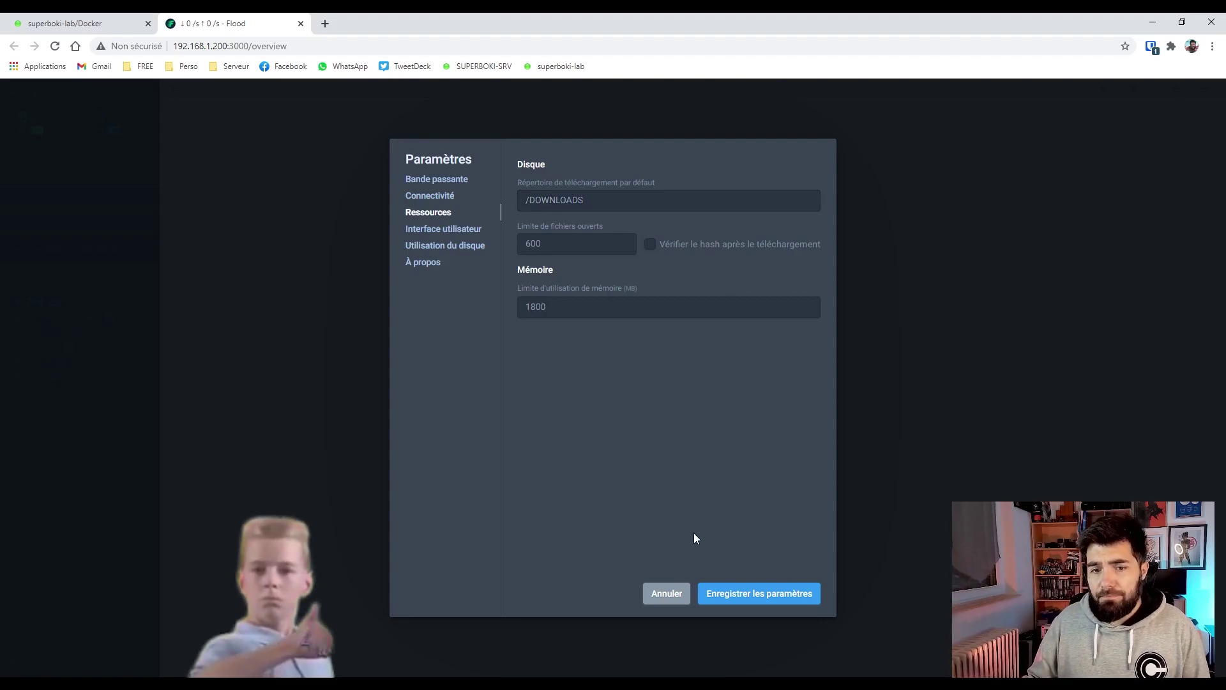
click(666, 593)
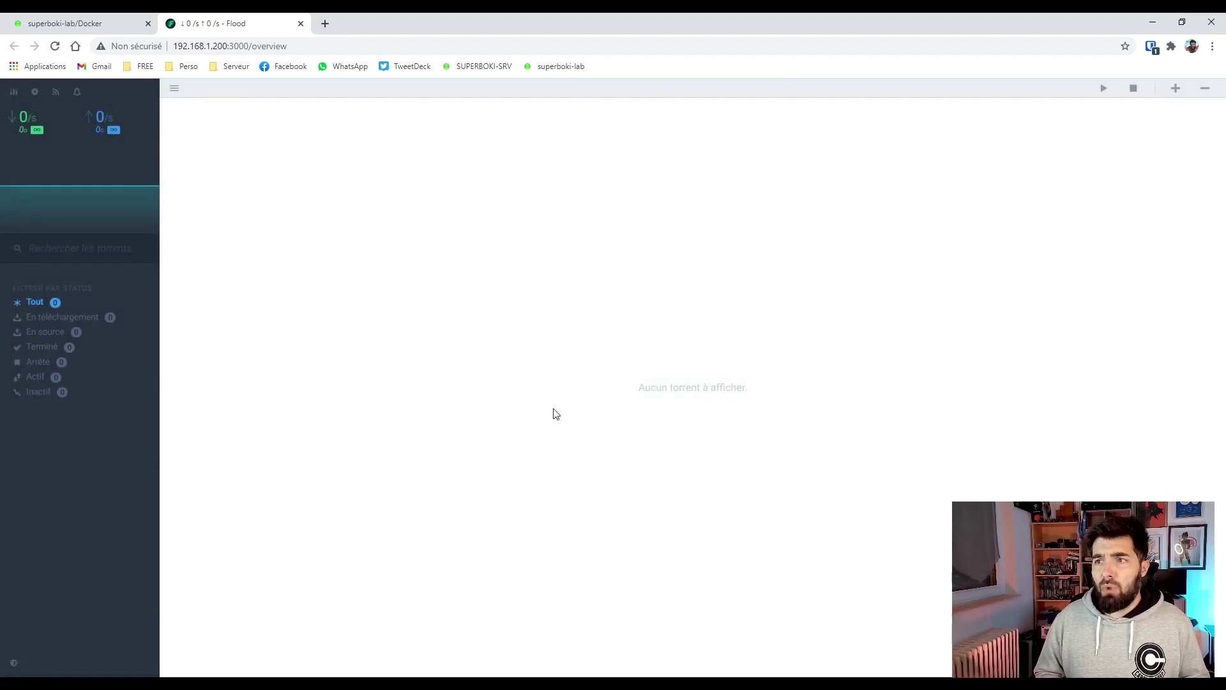